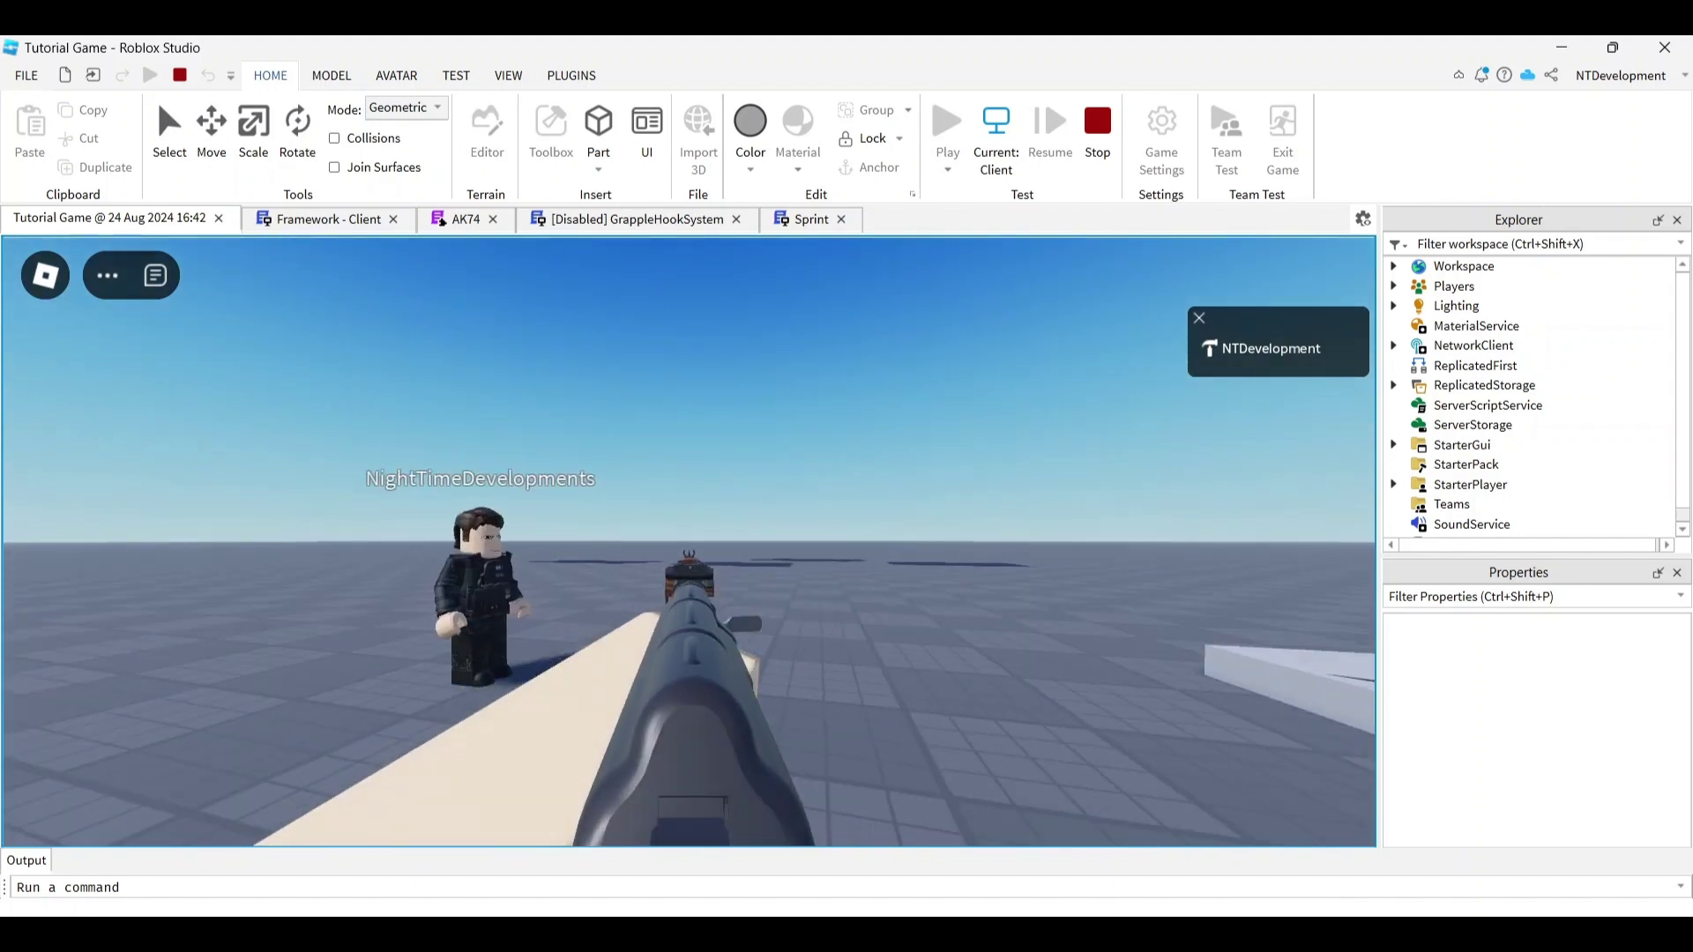
Stop the playtest and insert a LocalScript into StarterPlayerScripts.
{"action": "key", "text": "shift+F5"}
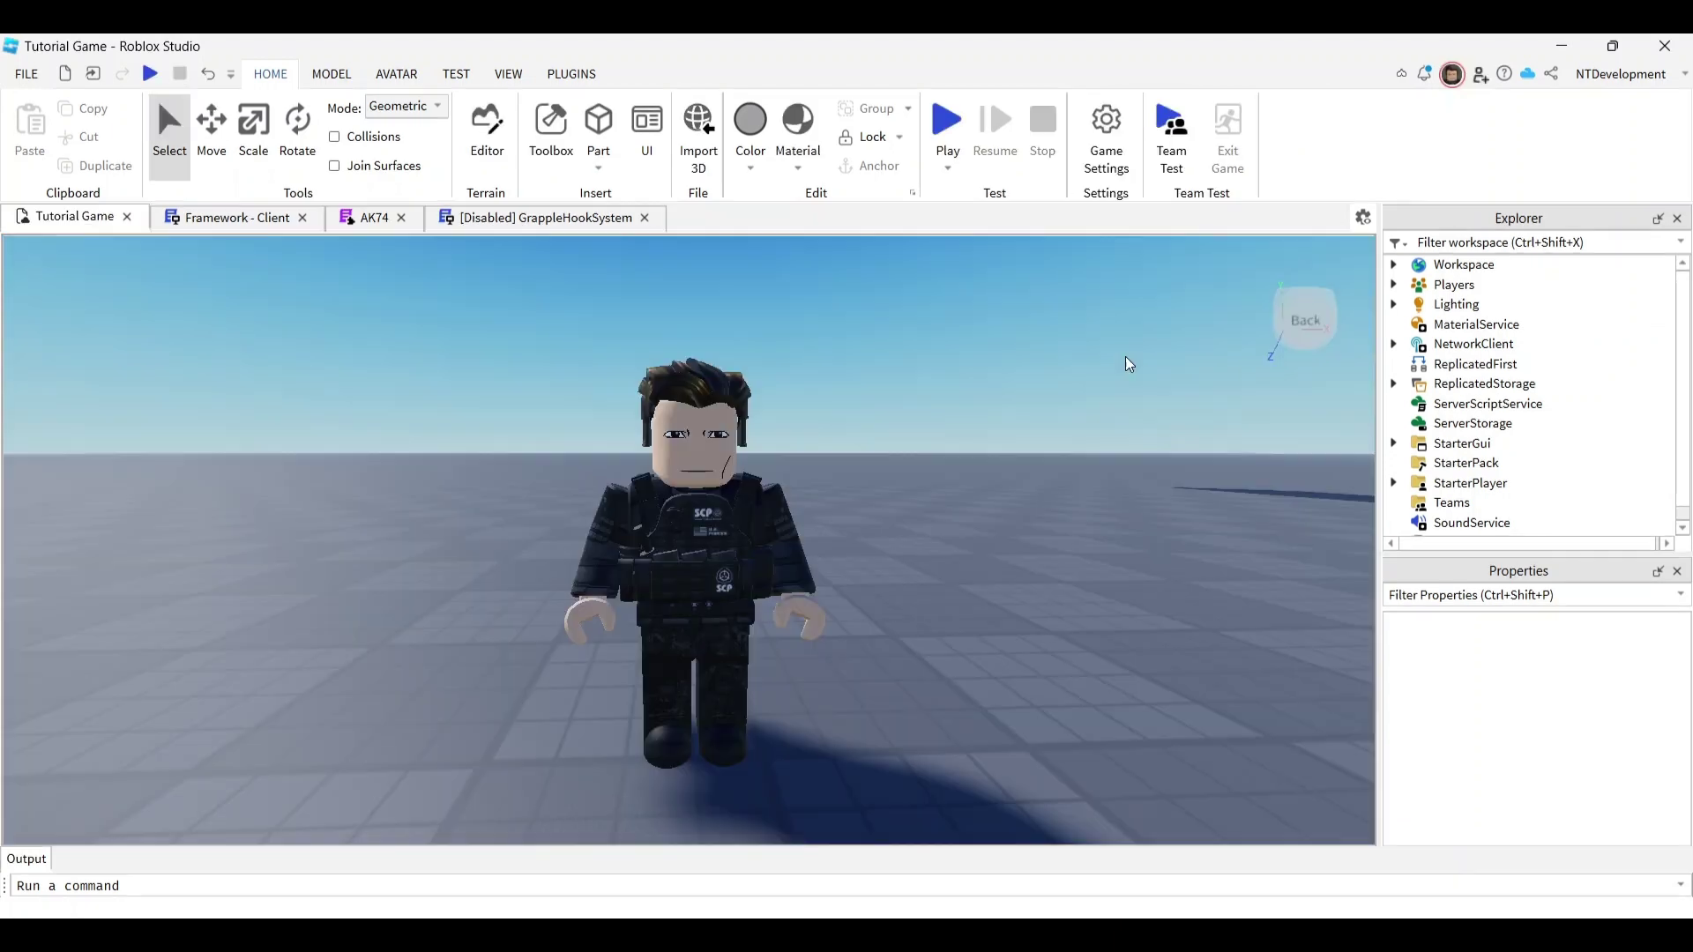
{"action": "scroll", "coordinate": [1465, 426], "scroll_direction": "down", "scroll_amount": 1}
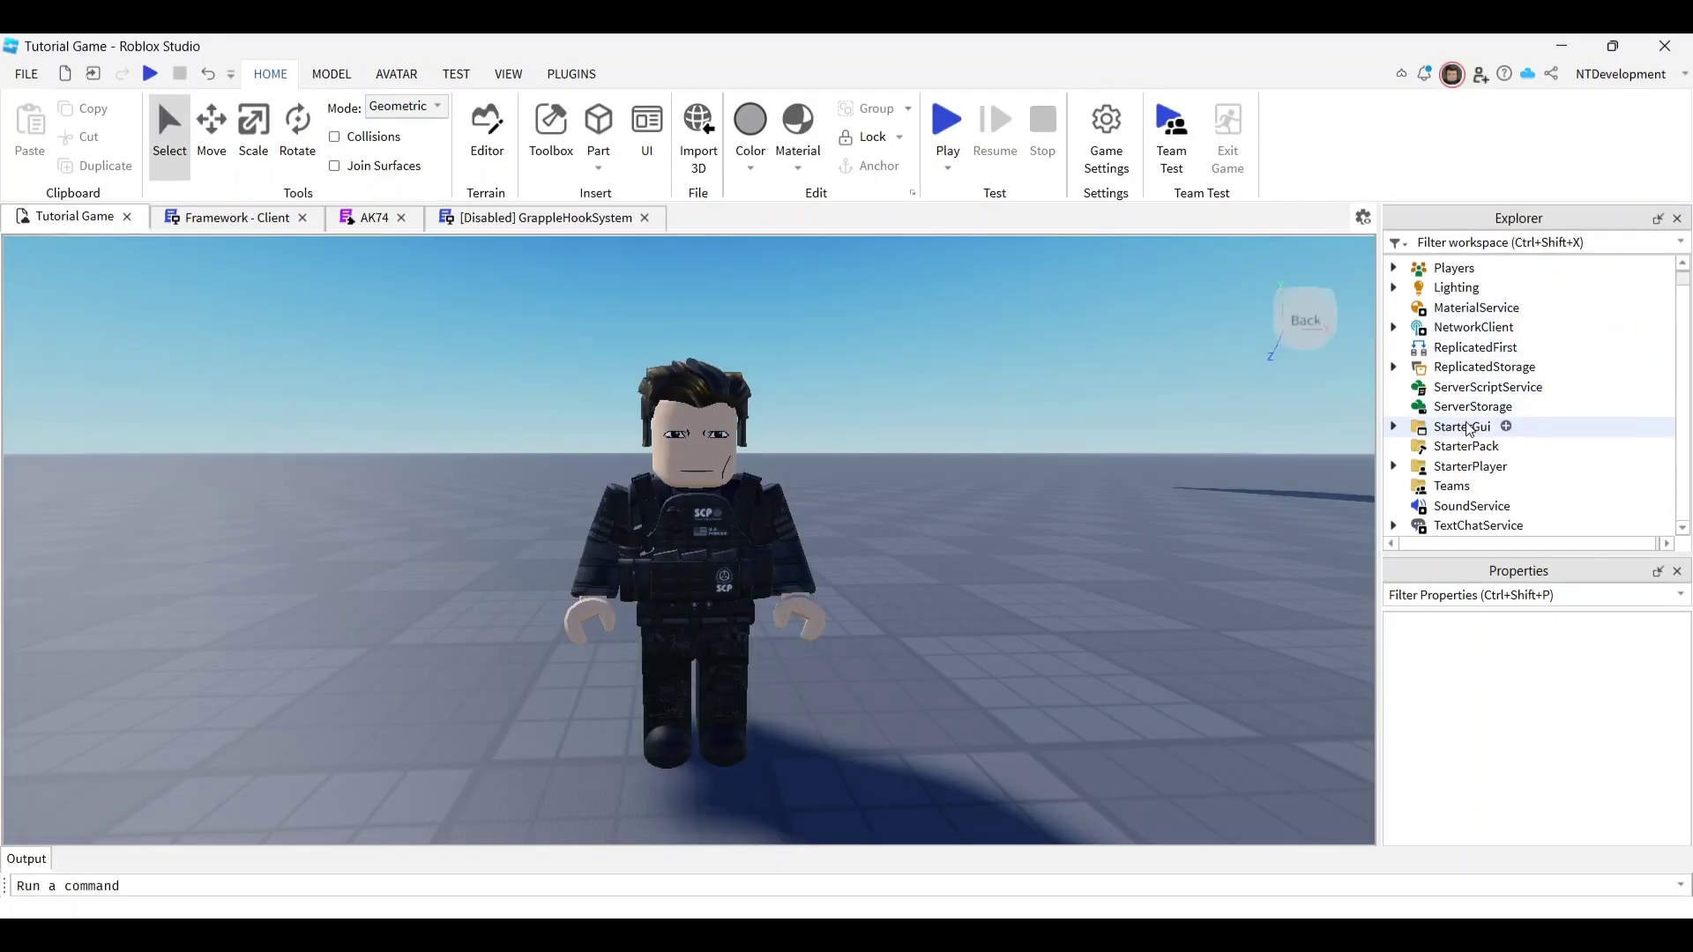
{"action": "left_click", "coordinate": [1394, 466]}
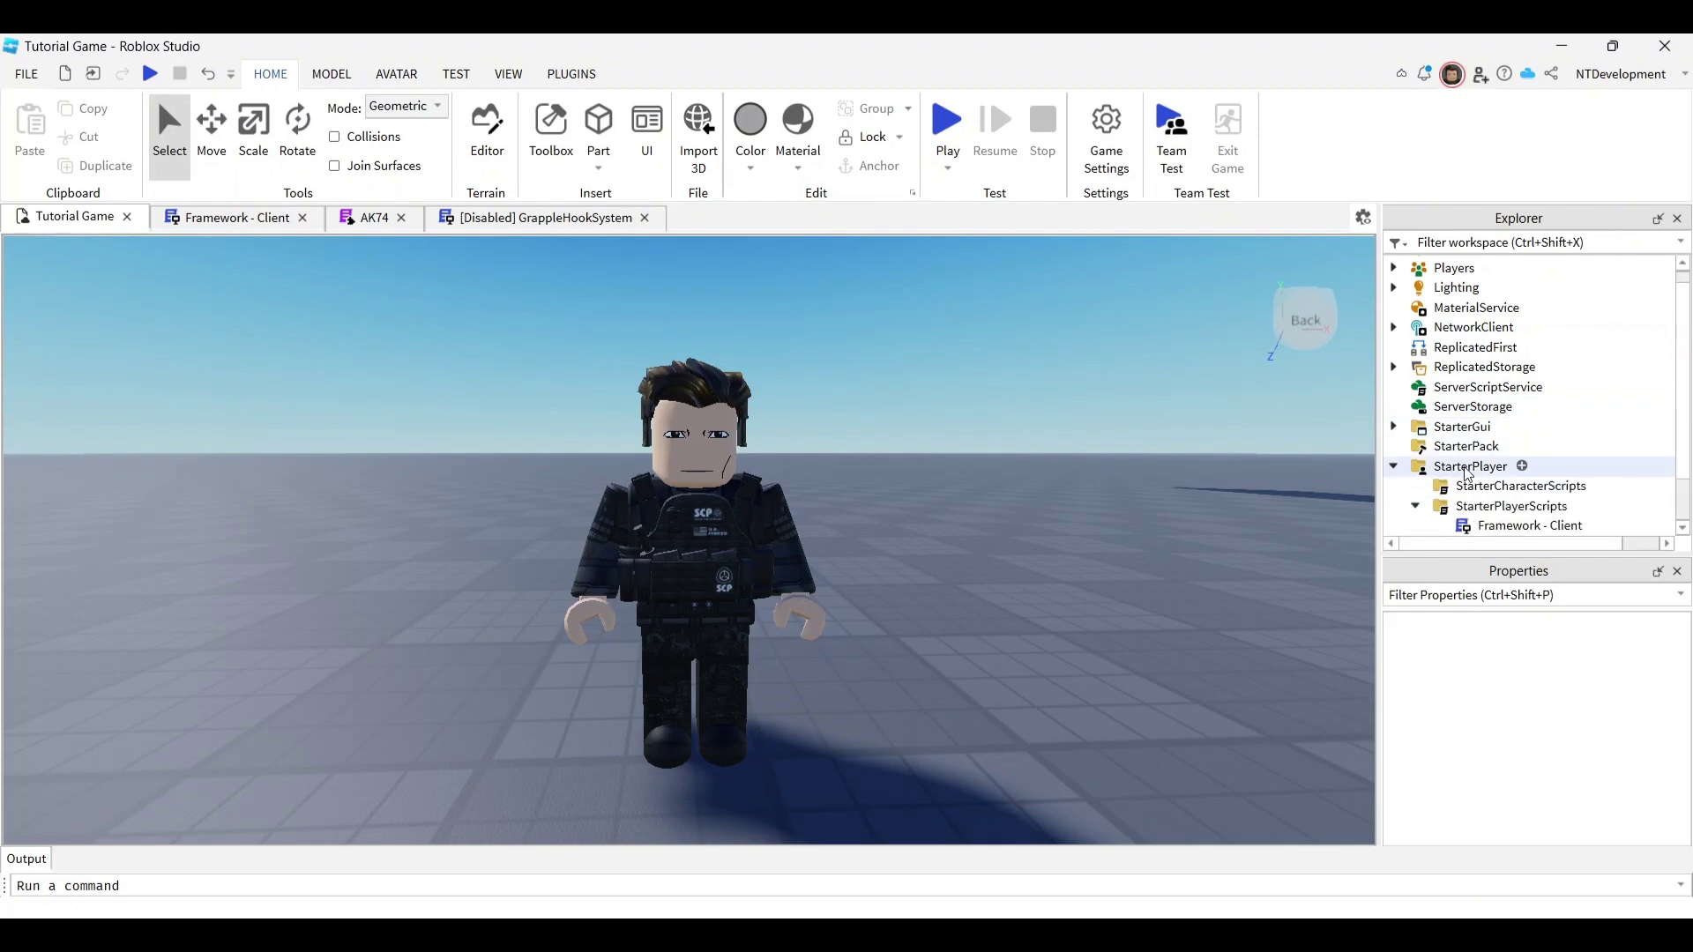
{"action": "left_click", "coordinate": [1415, 507]}
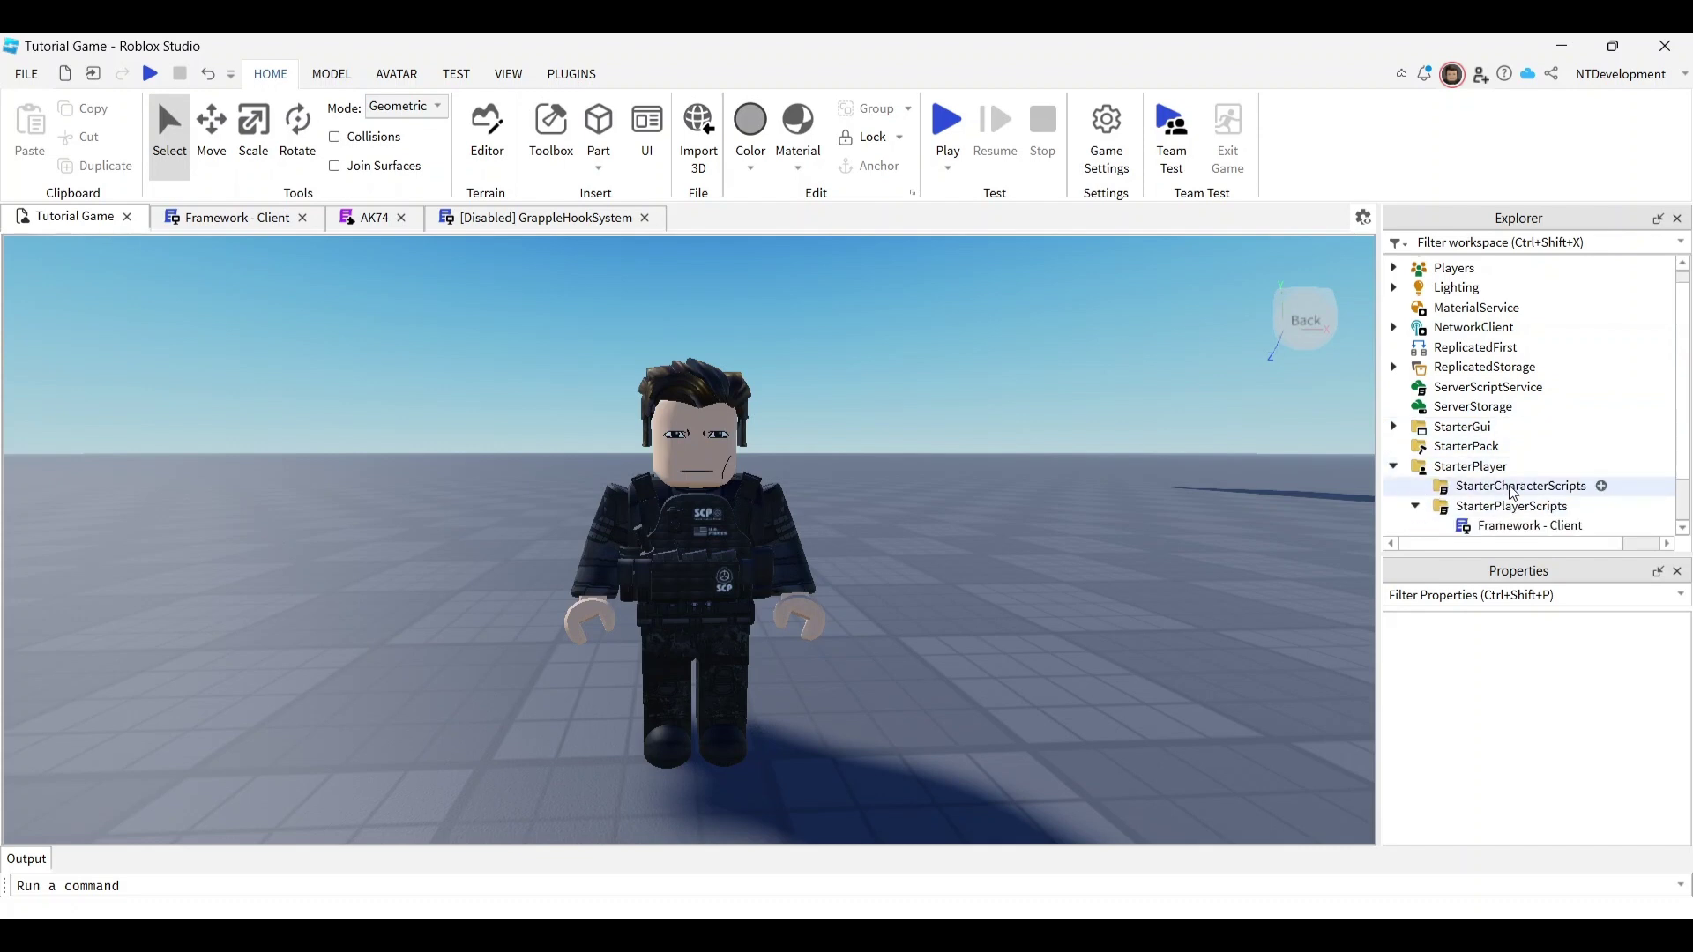
{"action": "scroll", "coordinate": [1482, 482], "scroll_direction": "down", "scroll_amount": 3}
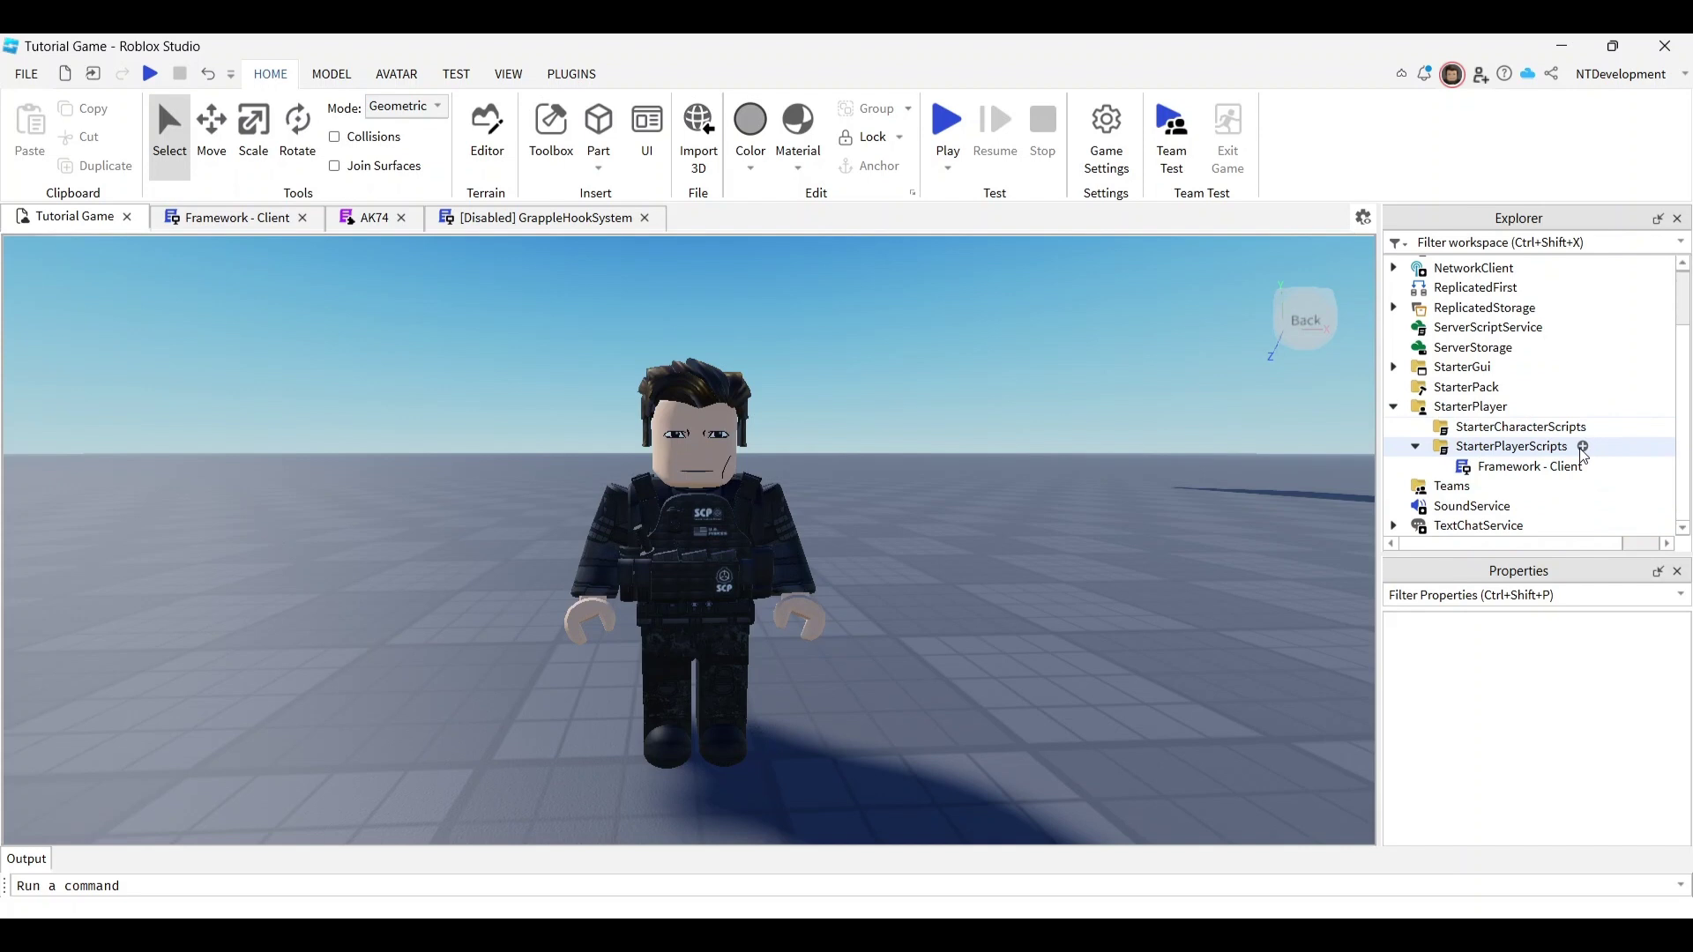
{"action": "left_click", "coordinate": [1583, 447]}
{"action": "left_click", "coordinate": [1478, 498]}
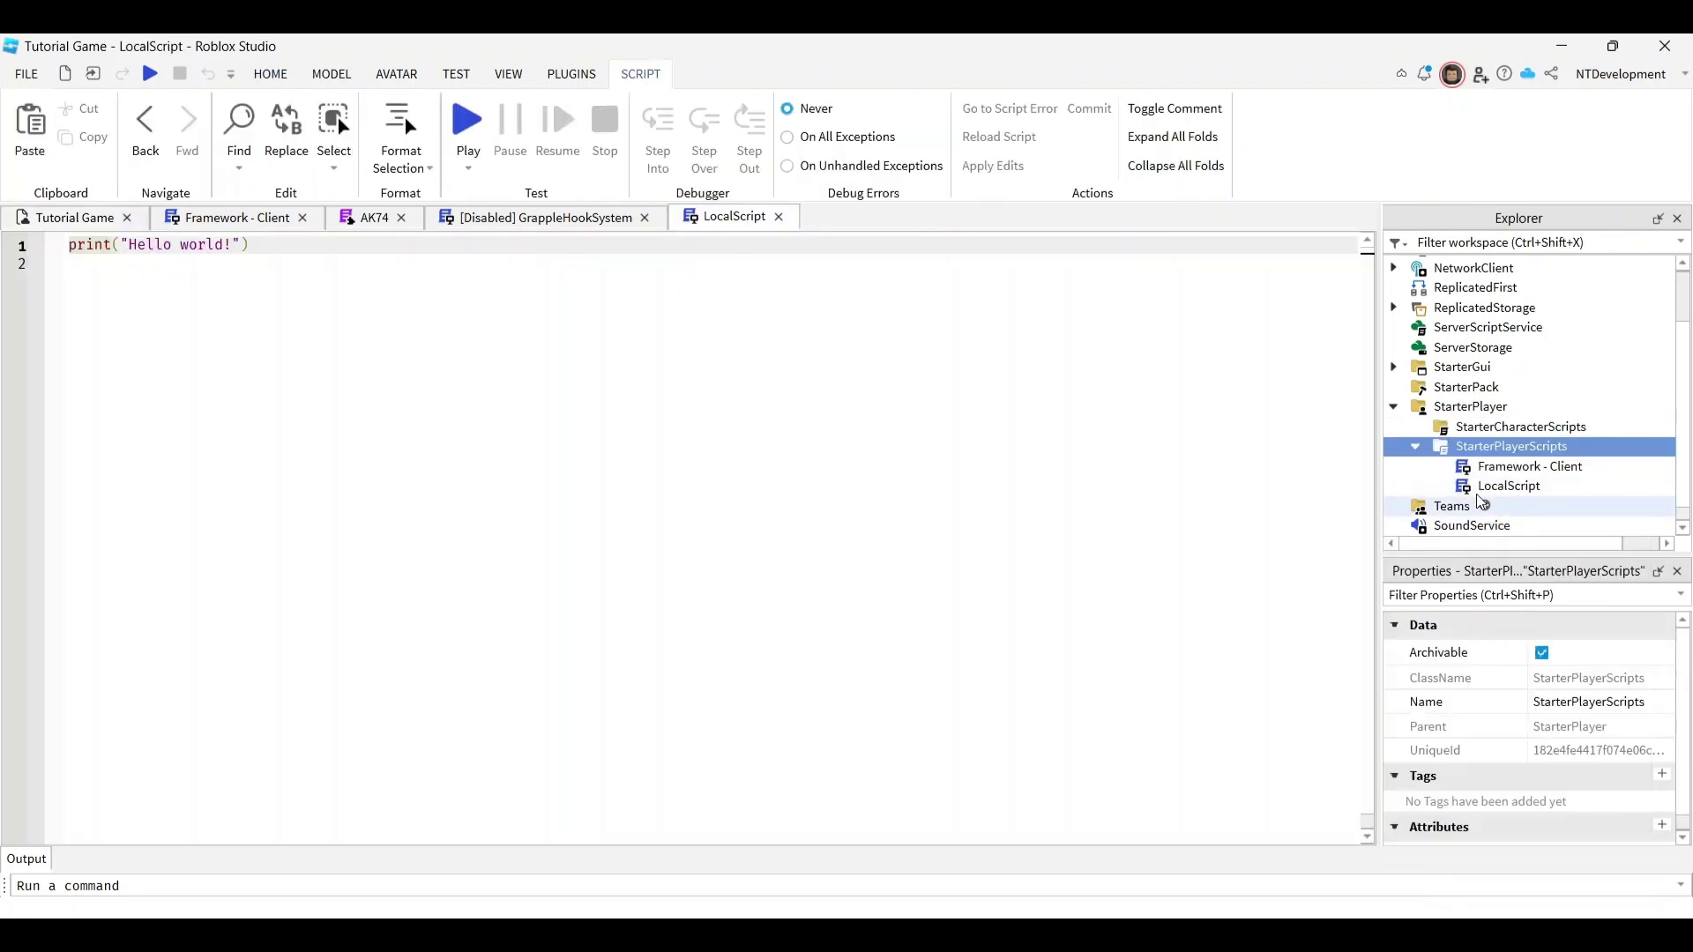
Rename the new LocalScript to Sprint and place the caret in its code.
{"action": "left_click", "coordinate": [1509, 487]}
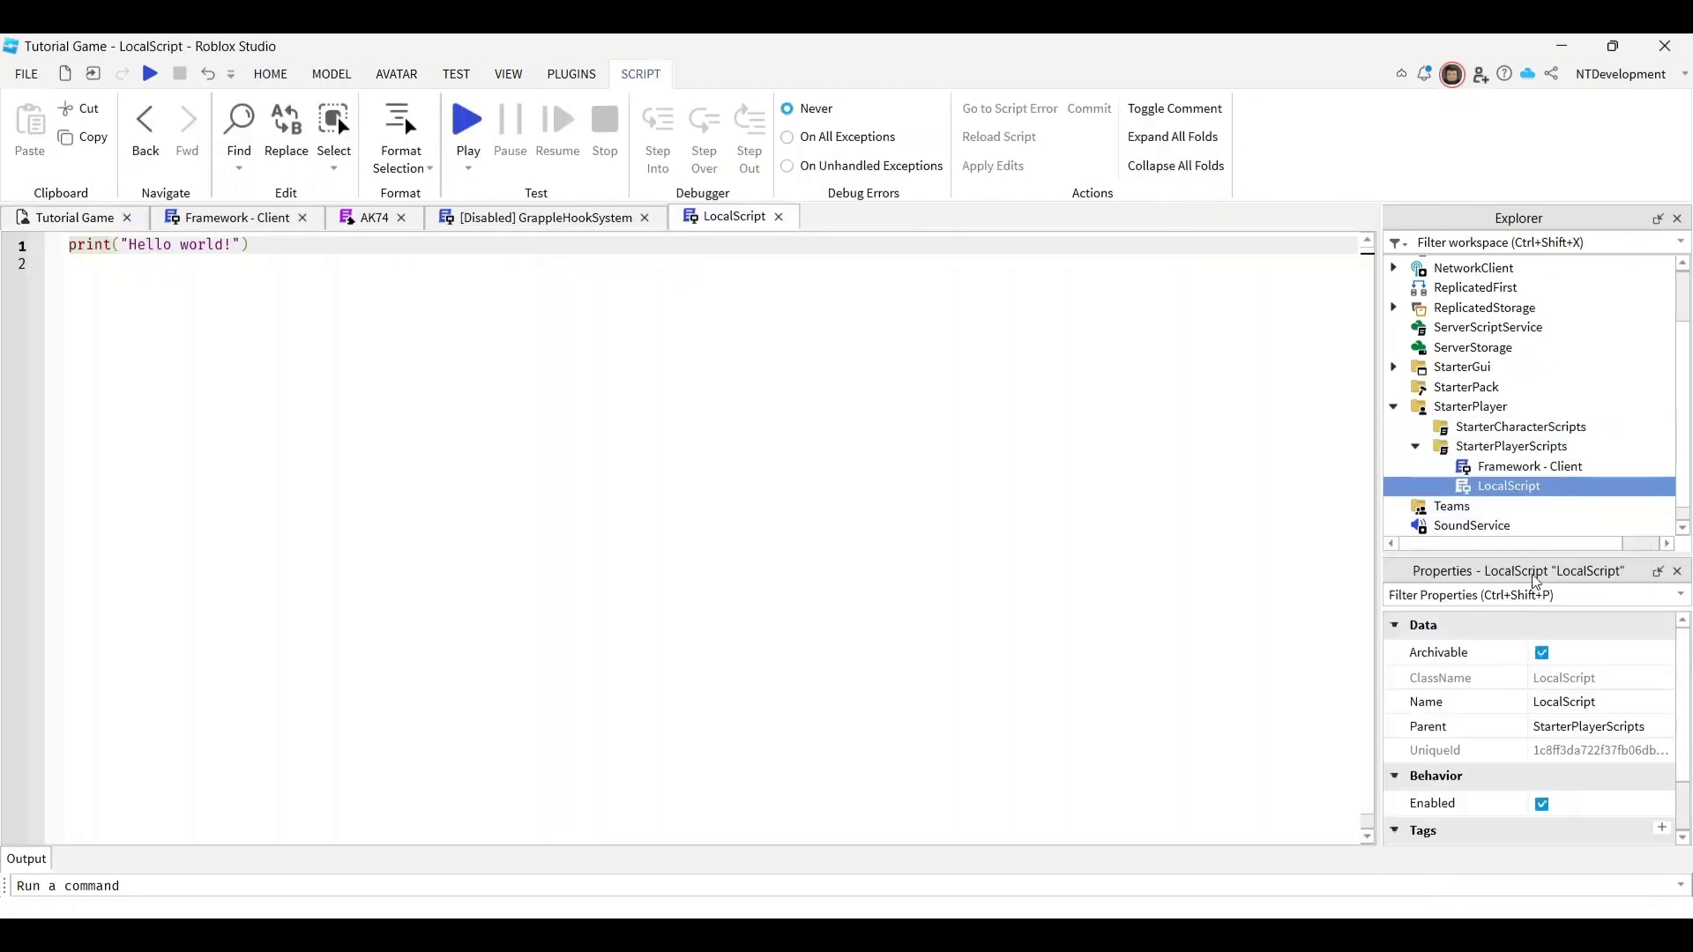
{"action": "left_click", "coordinate": [1562, 709]}
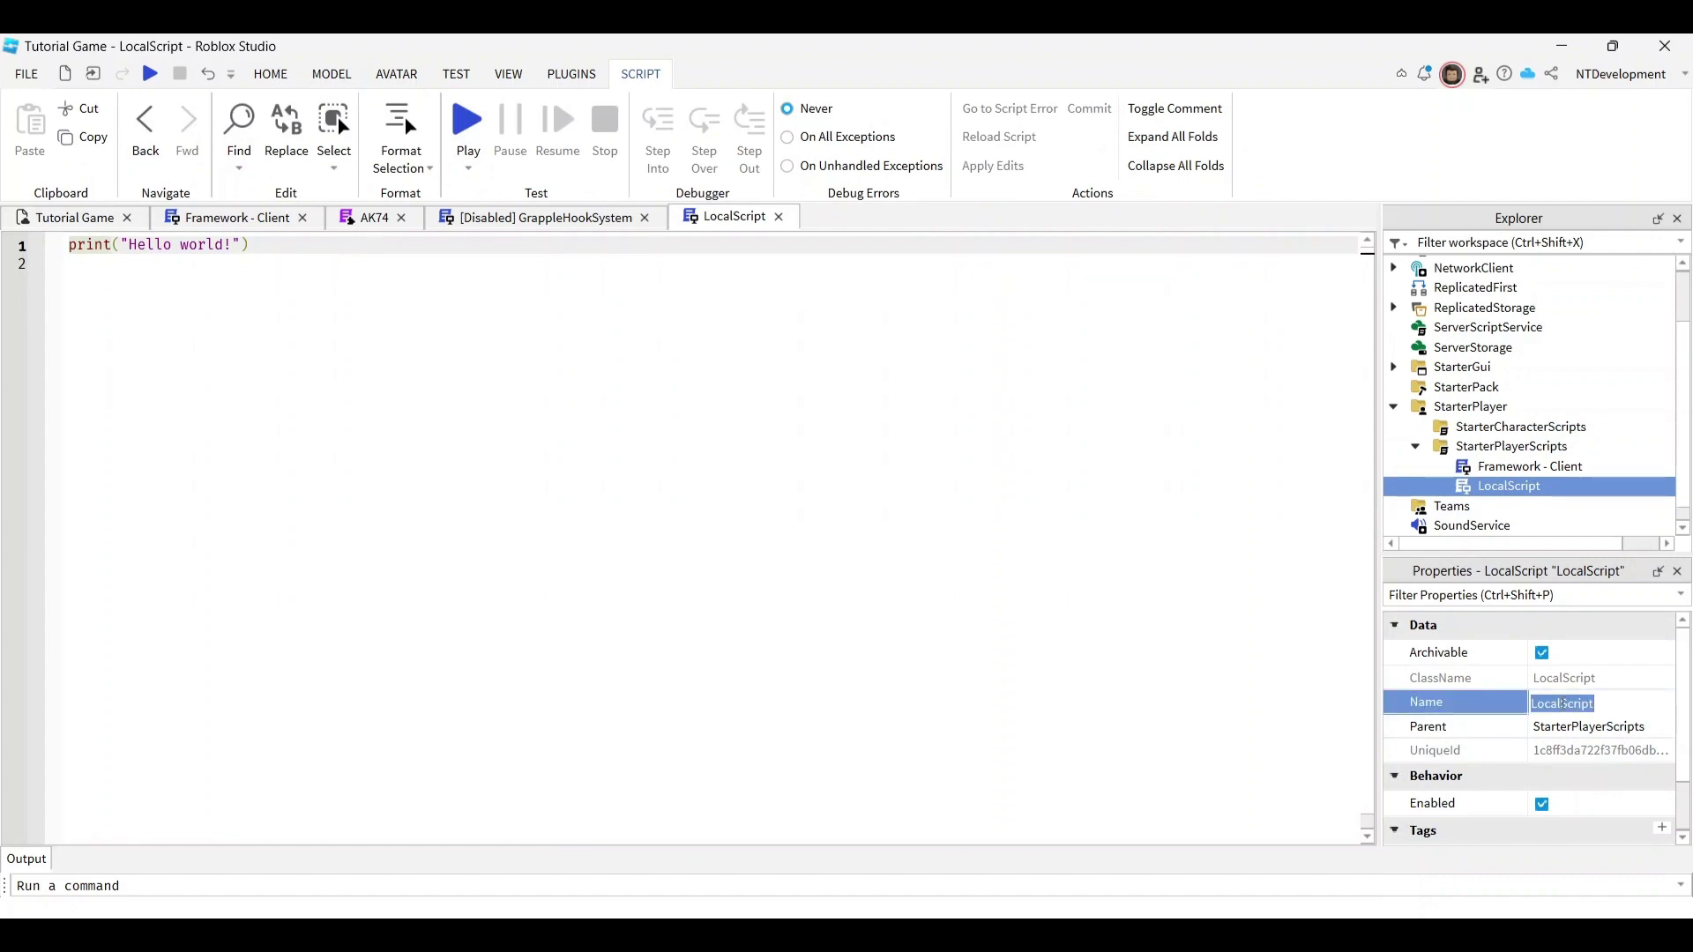
{"action": "type", "text": "Sprin"}
{"action": "type", "text": "t"}
{"action": "key", "text": "Return"}
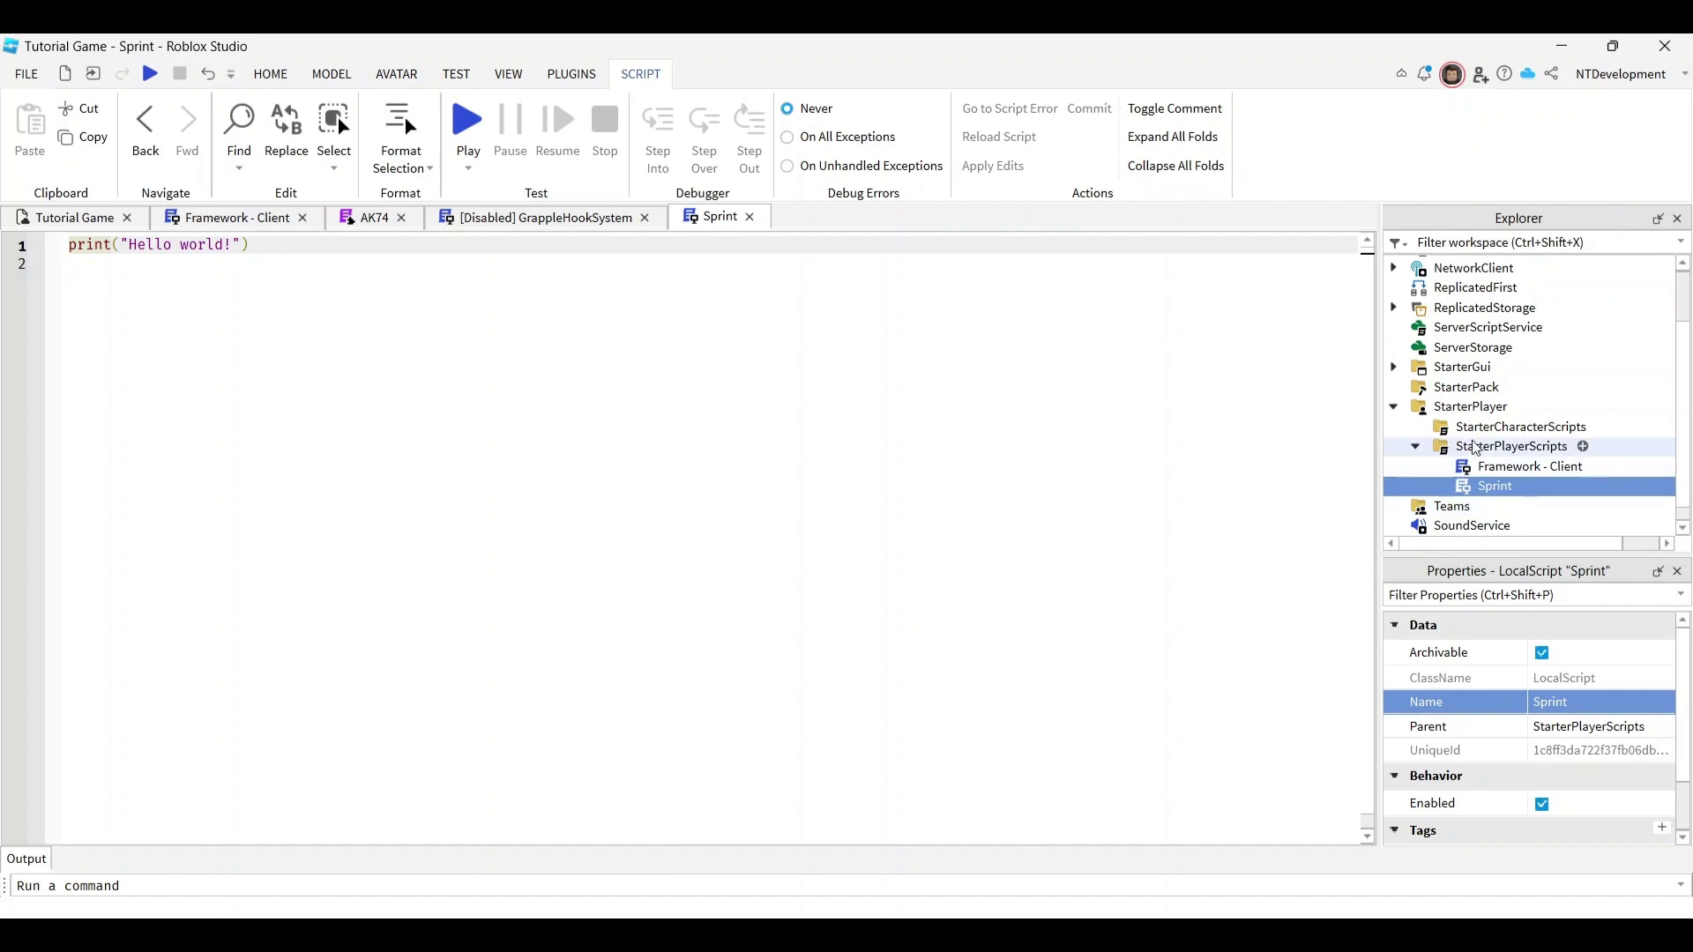
{"action": "left_click", "coordinate": [73, 265]}
Delete the placeholder print line, then select the whole sprint code listing in the Google Doc.
{"action": "key", "text": "ctrl+a"}
{"action": "key", "text": "BackSpace"}
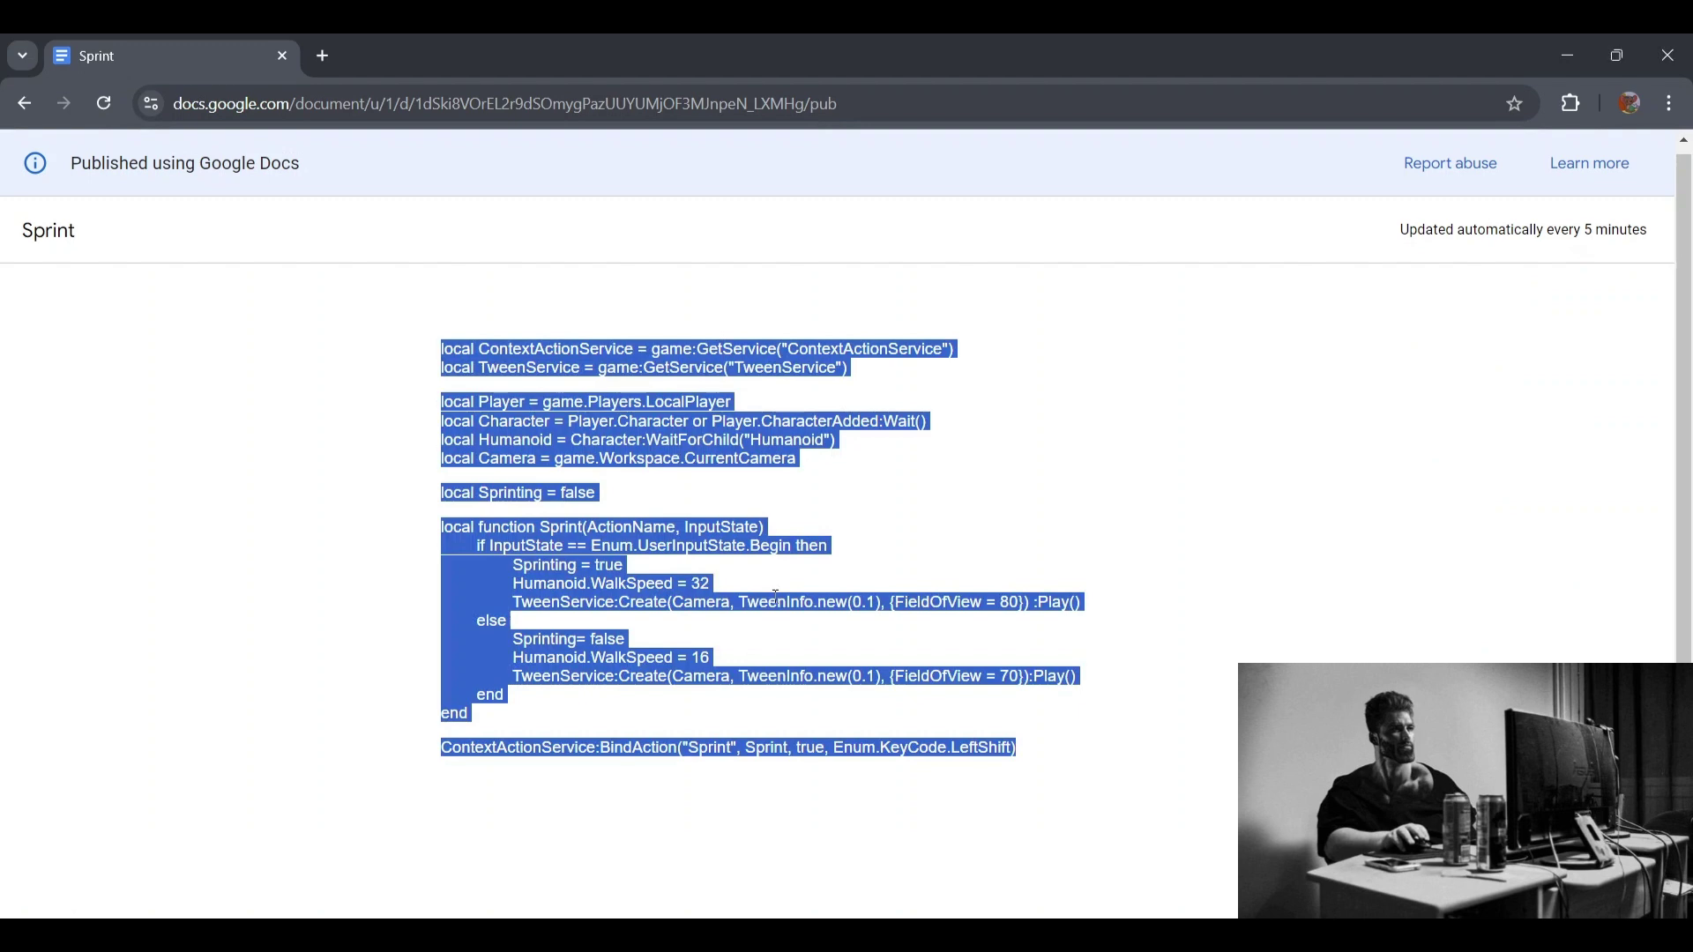
{"action": "left_click", "coordinate": [791, 589]}
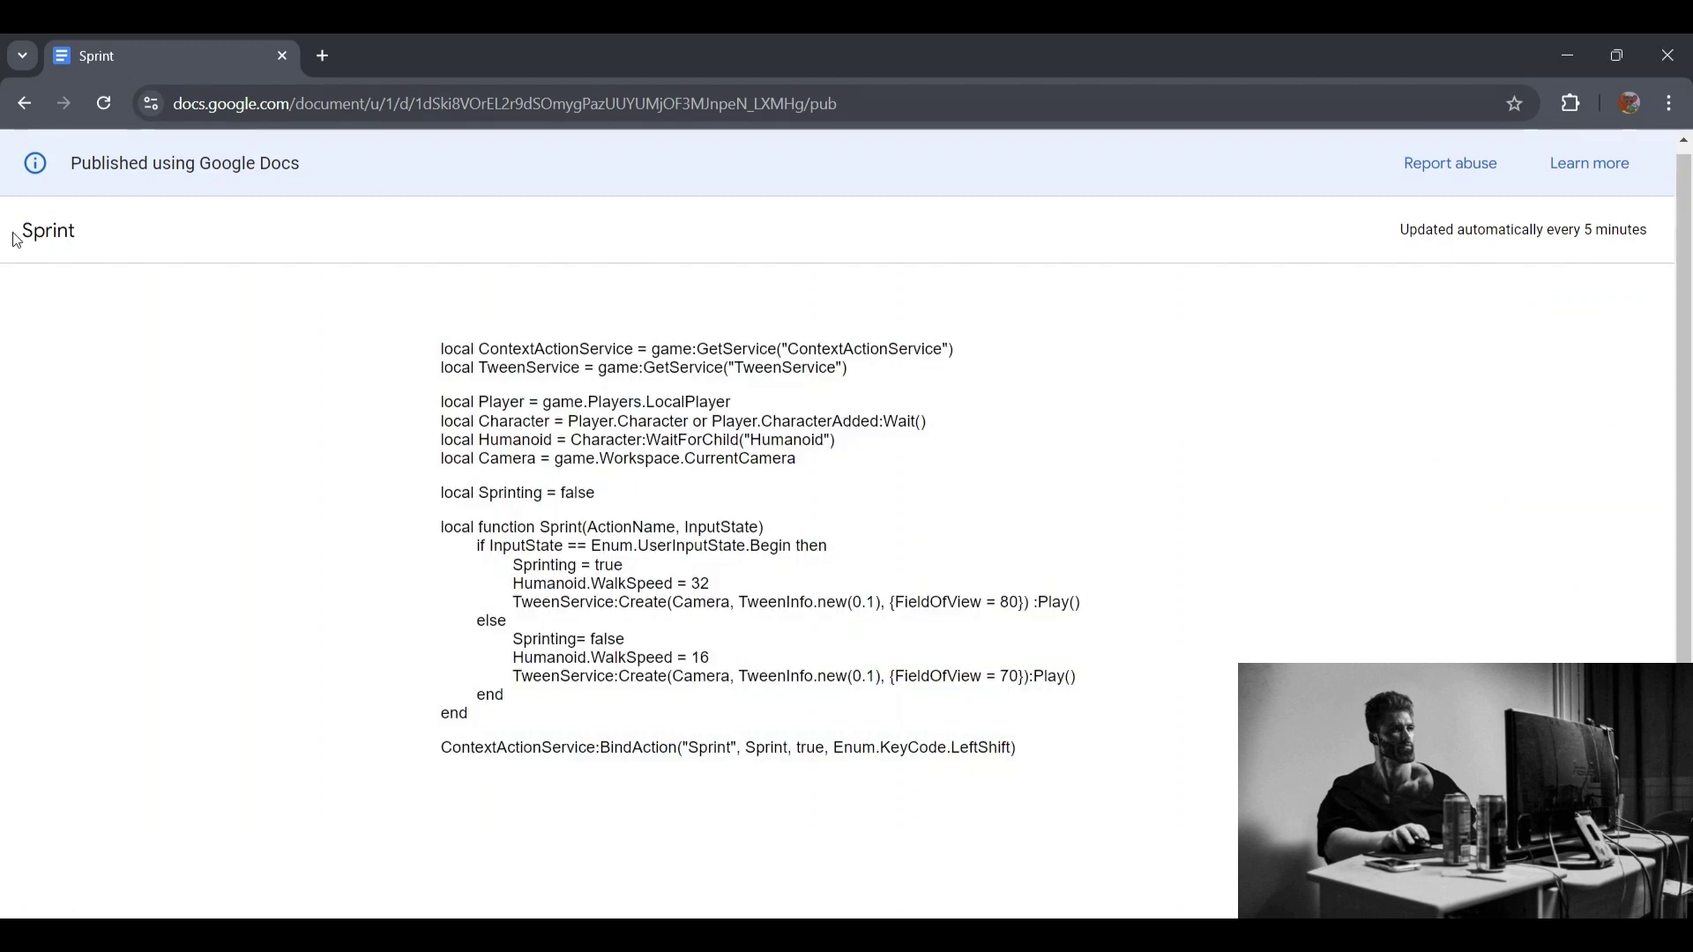
{"action": "left_click_drag", "start_coordinate": [14, 239], "coordinate": [88, 253]}
{"action": "left_click_drag", "start_coordinate": [400, 347], "coordinate": [1009, 790]}
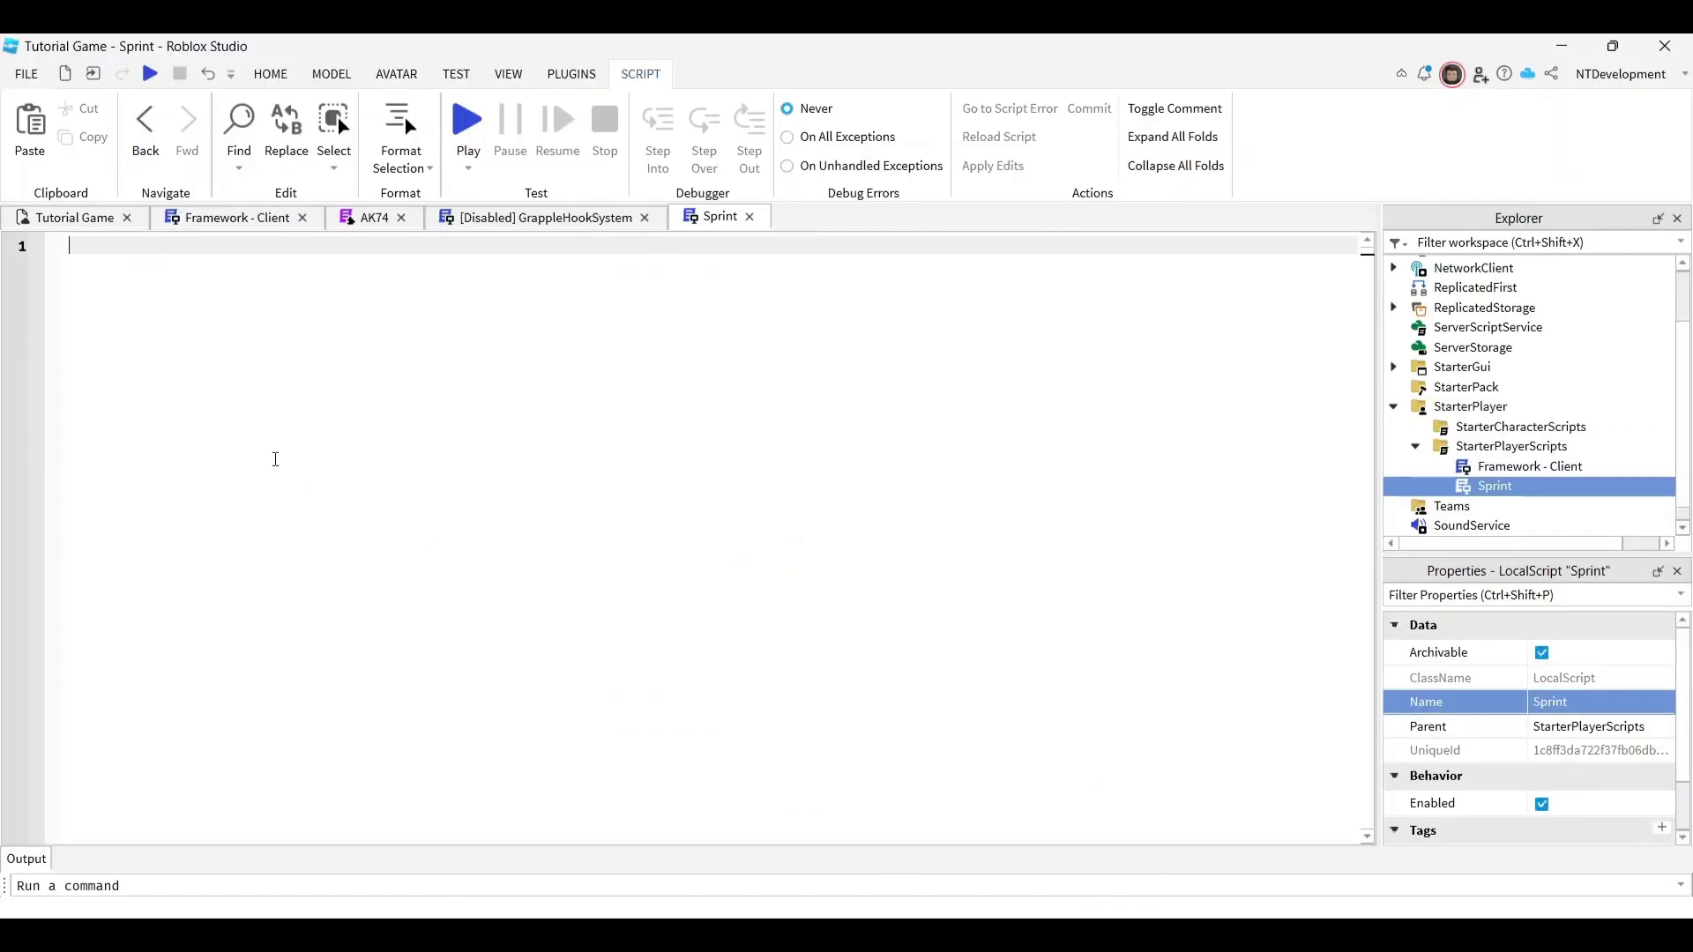
Paste the sprint code into the Sprint script and review its if/else branches.
{"action": "key", "text": "ctrl+v"}
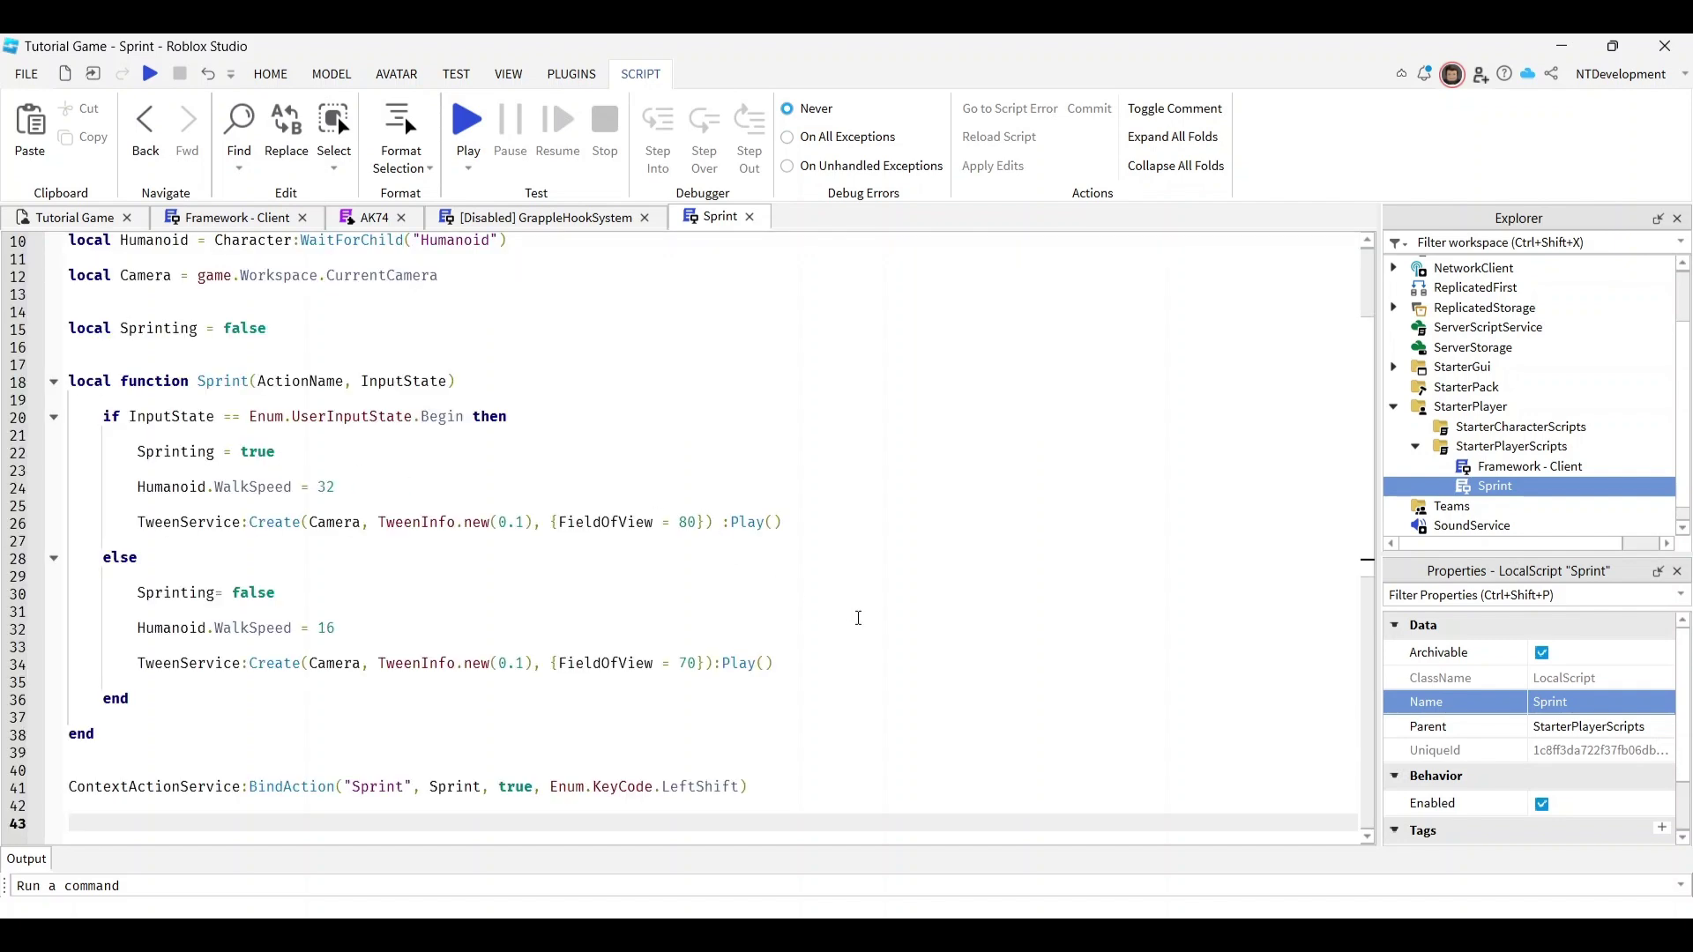
{"action": "scroll", "coordinate": [846, 612], "scroll_direction": "up", "scroll_amount": 1}
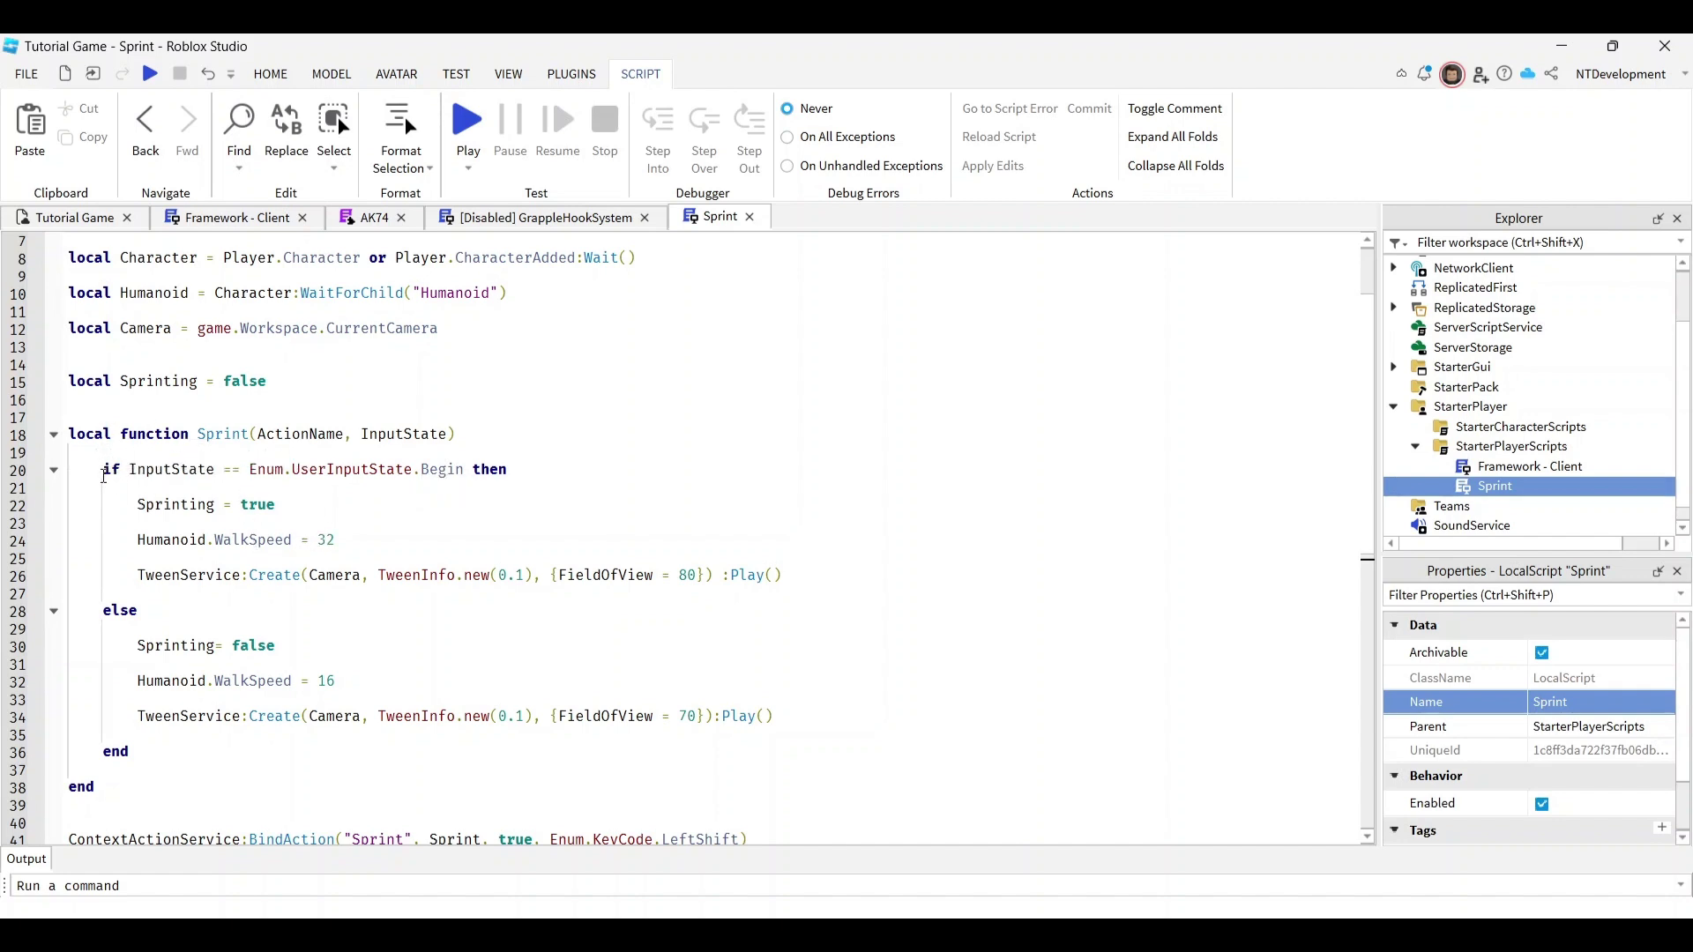
{"action": "left_click", "coordinate": [104, 471]}
{"action": "left_click_drag", "start_coordinate": [105, 471], "coordinate": [337, 610]}
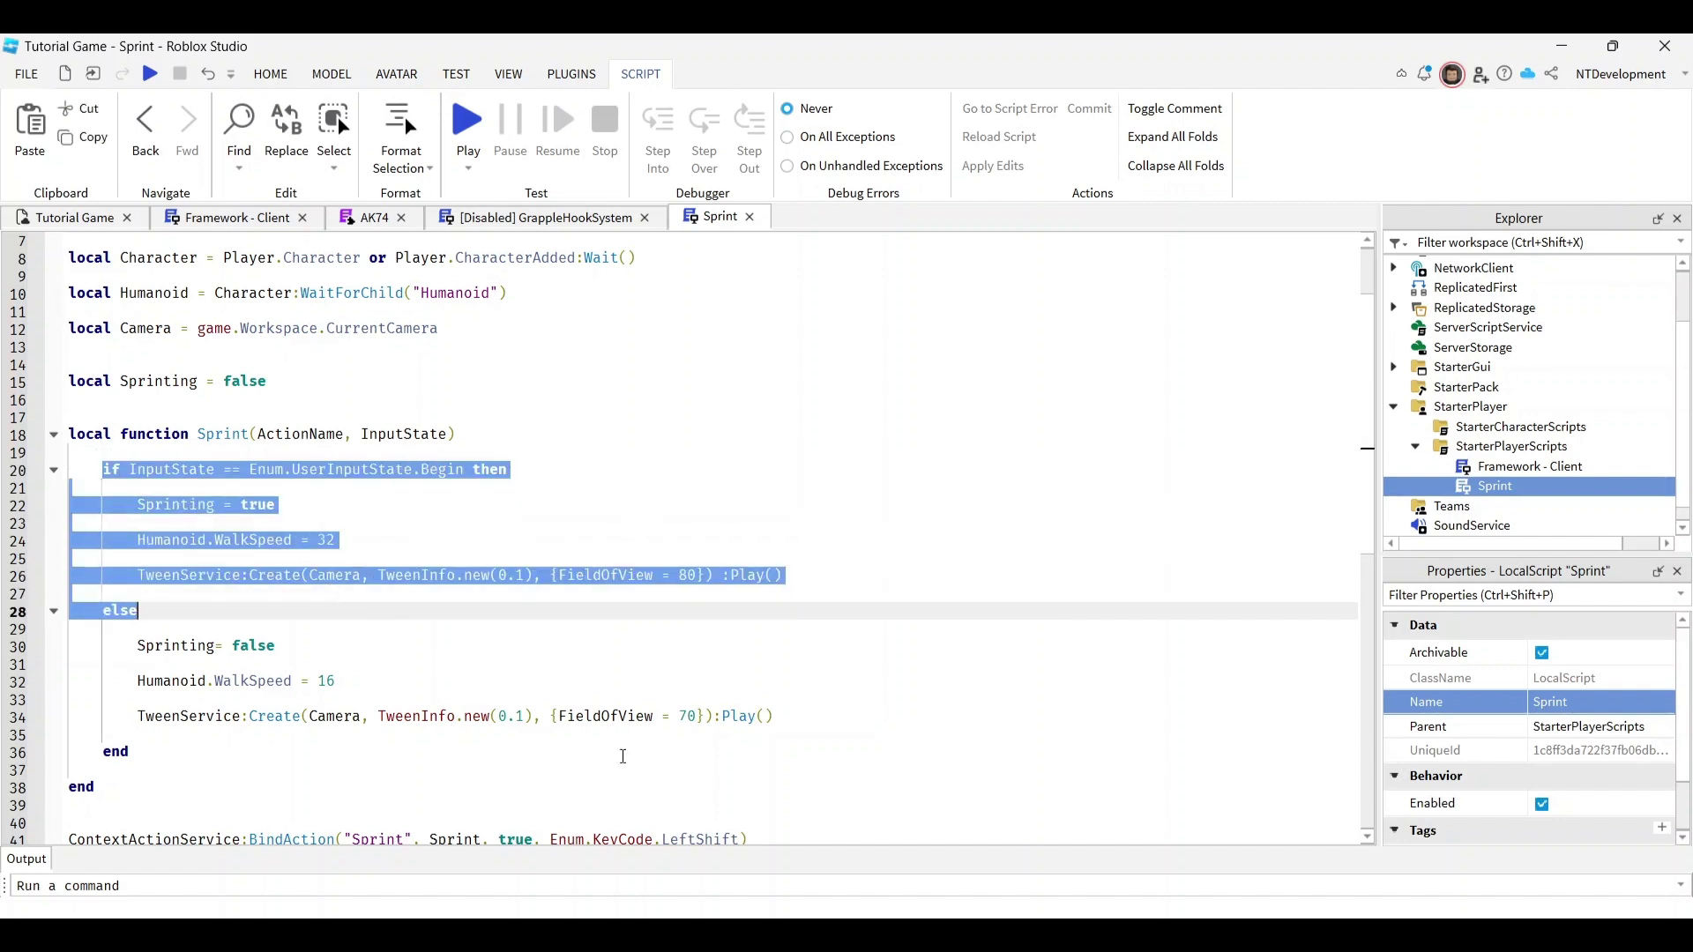
{"action": "scroll", "coordinate": [741, 788], "scroll_direction": "down", "scroll_amount": 1}
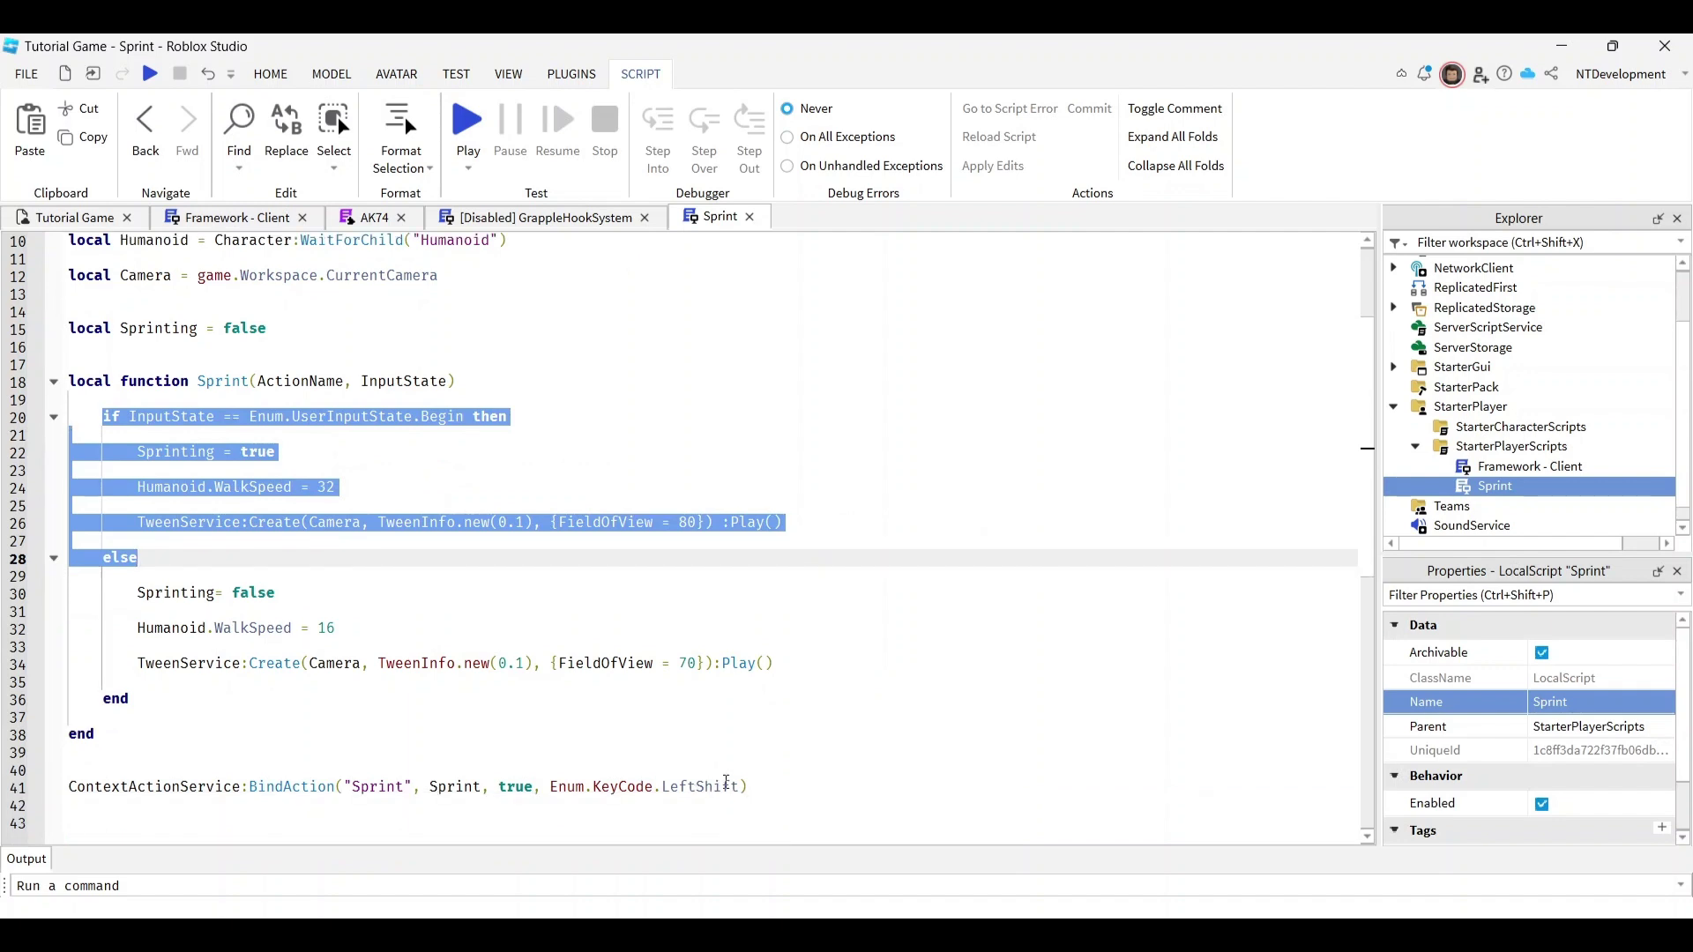
{"action": "left_click", "coordinate": [588, 607]}
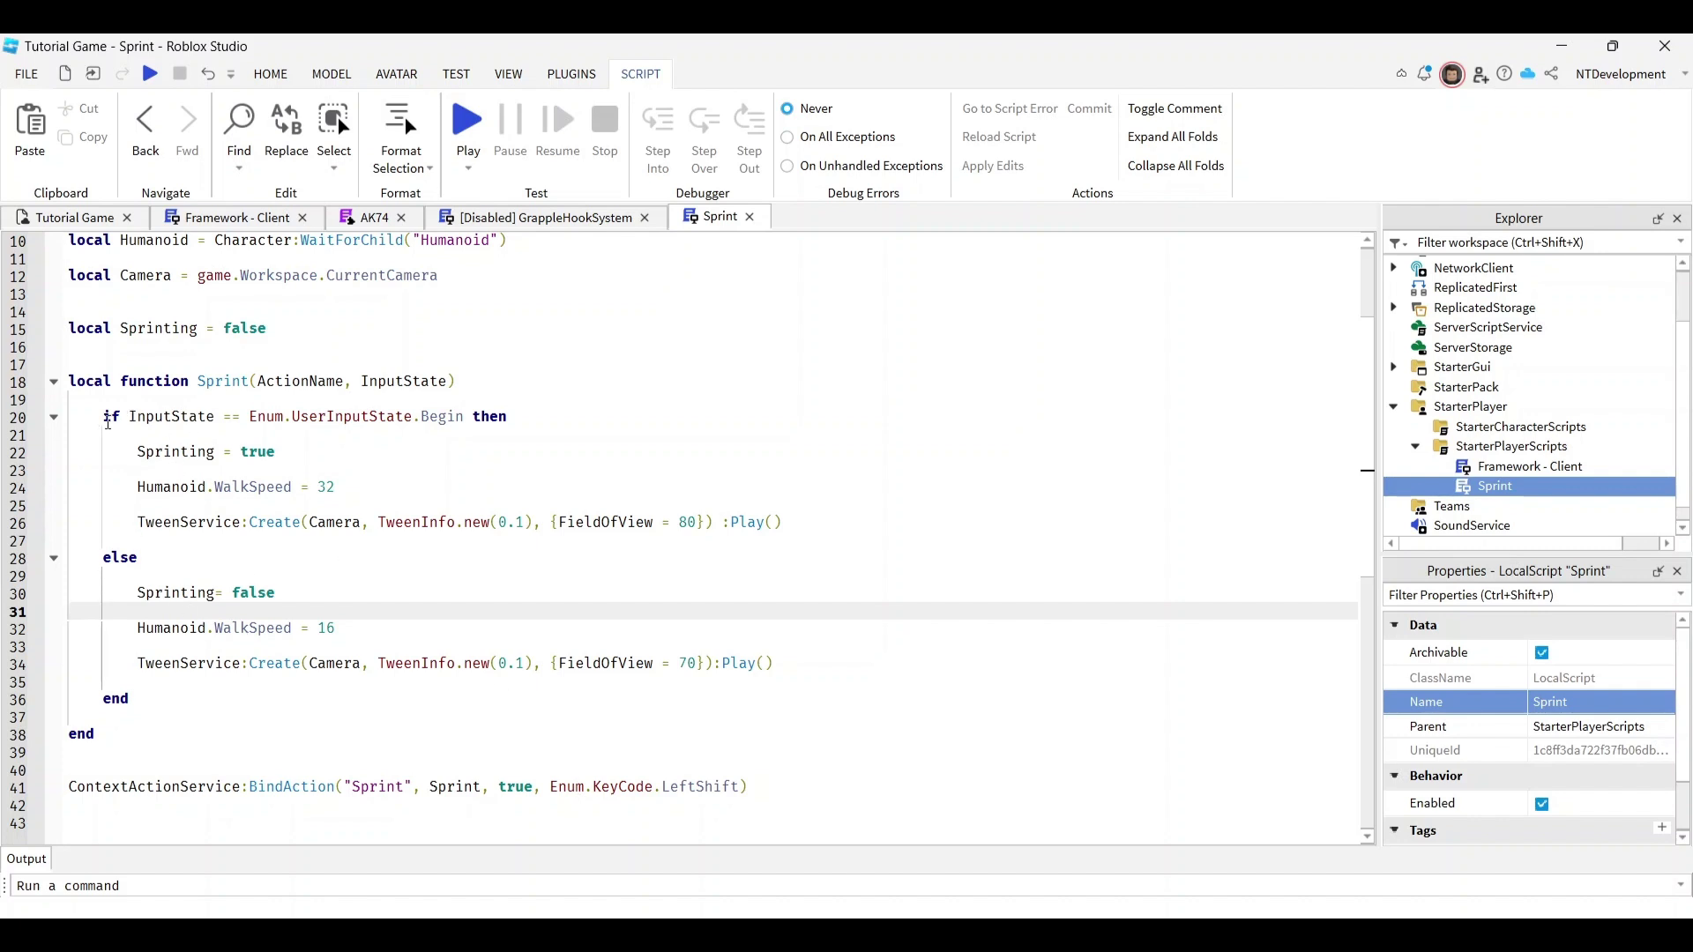
{"action": "left_click_drag", "start_coordinate": [103, 416], "coordinate": [580, 564]}
{"action": "left_click", "coordinate": [580, 563]}
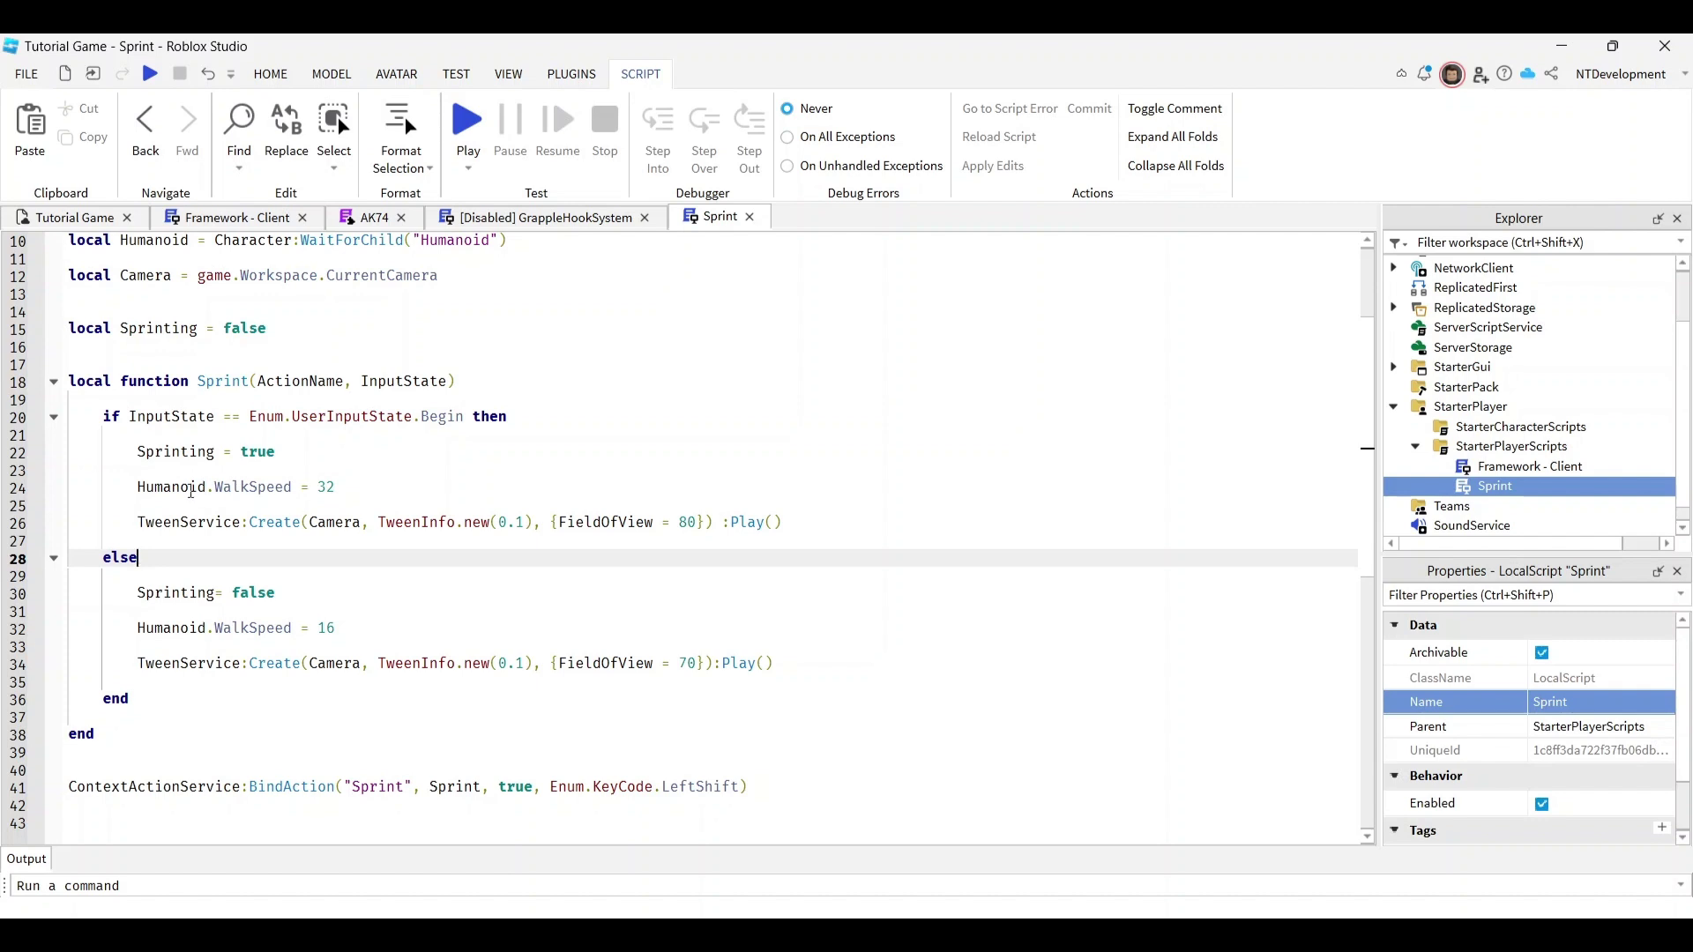
Use walk speed 32 and FOV 80 when sprinting, 16 and 70 otherwise.
{"action": "left_click", "coordinate": [341, 491]}
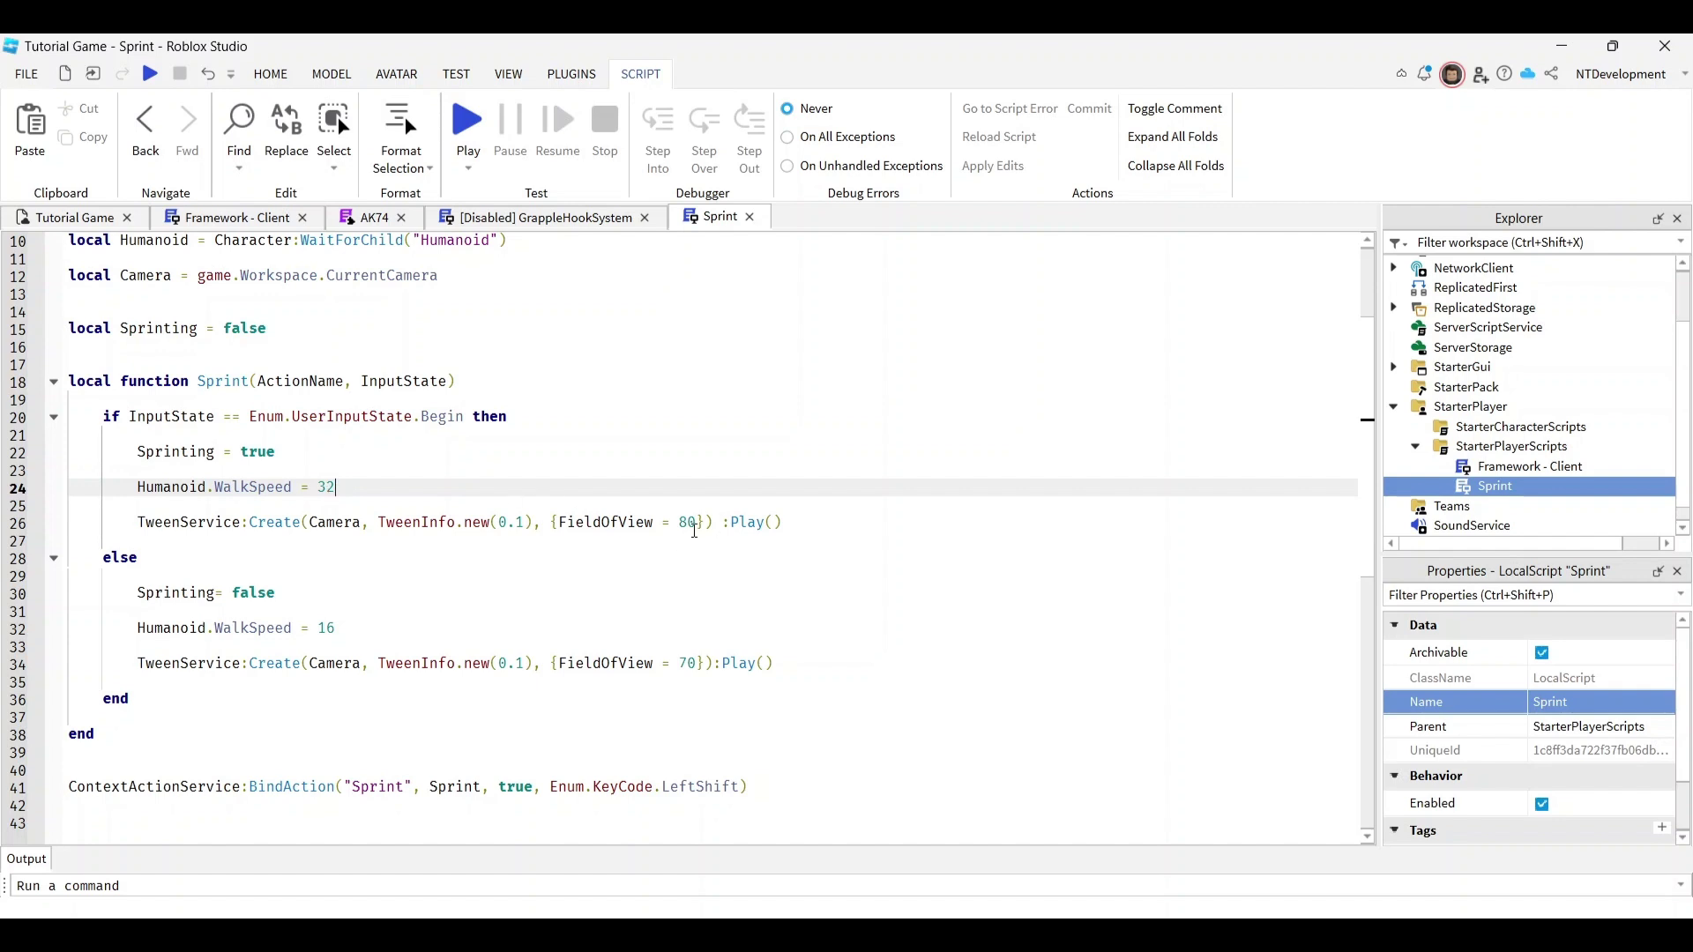
{"action": "left_click", "coordinate": [662, 523]}
{"action": "left_click", "coordinate": [819, 548]}
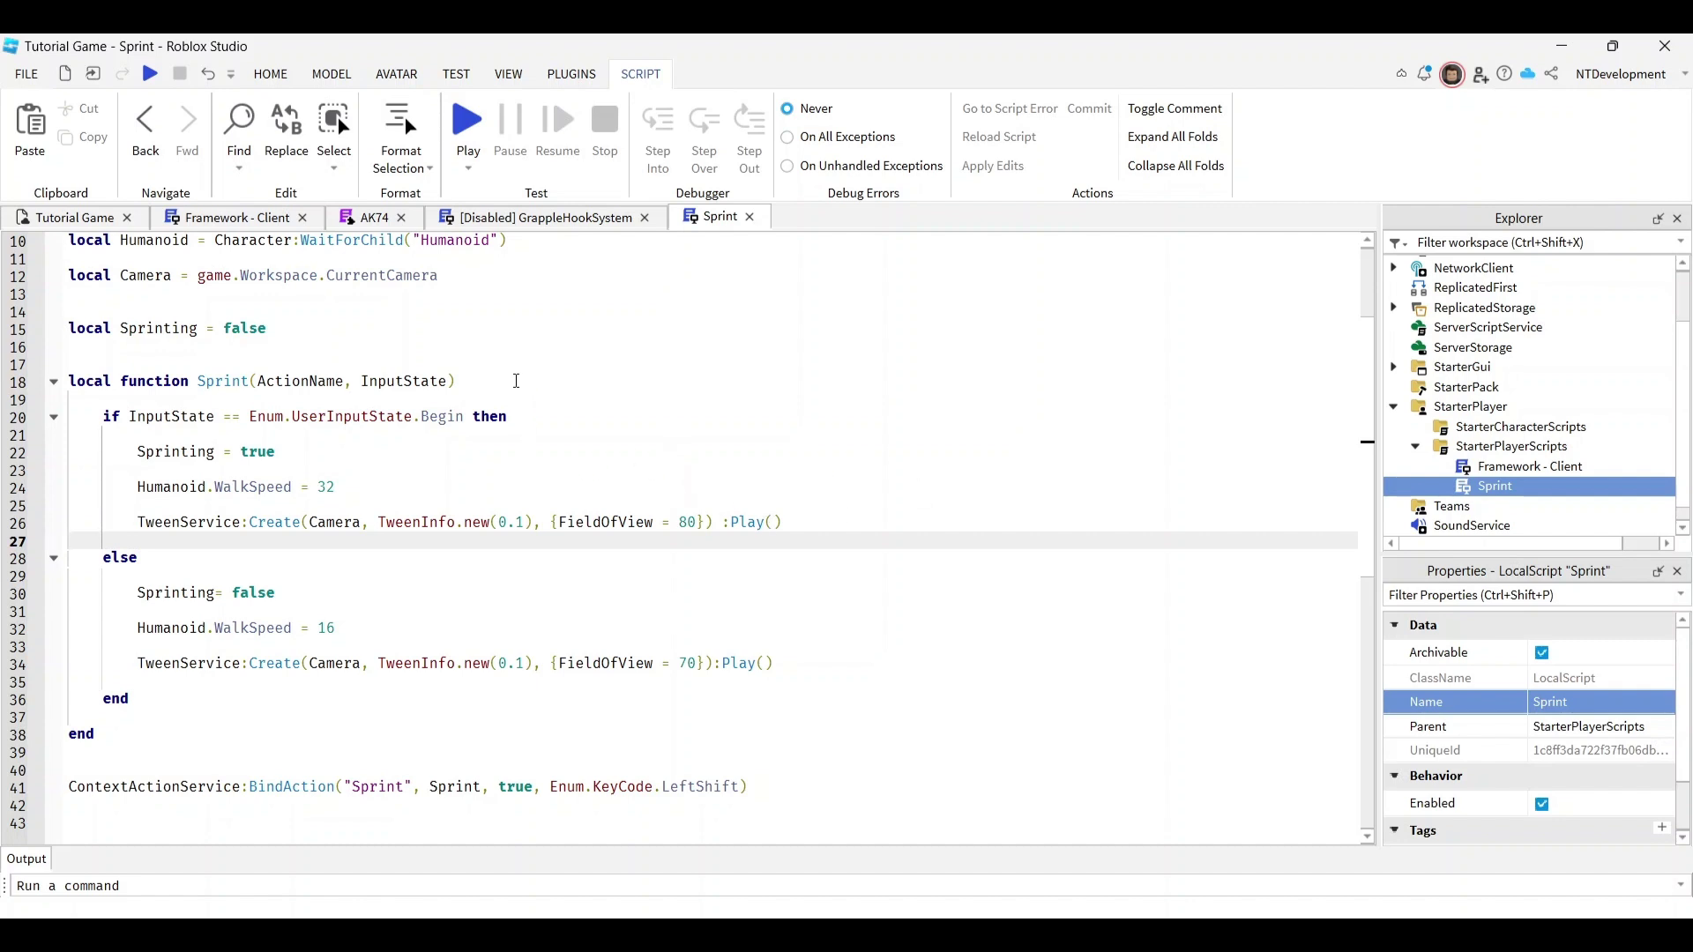
{"action": "left_click", "coordinate": [207, 629]}
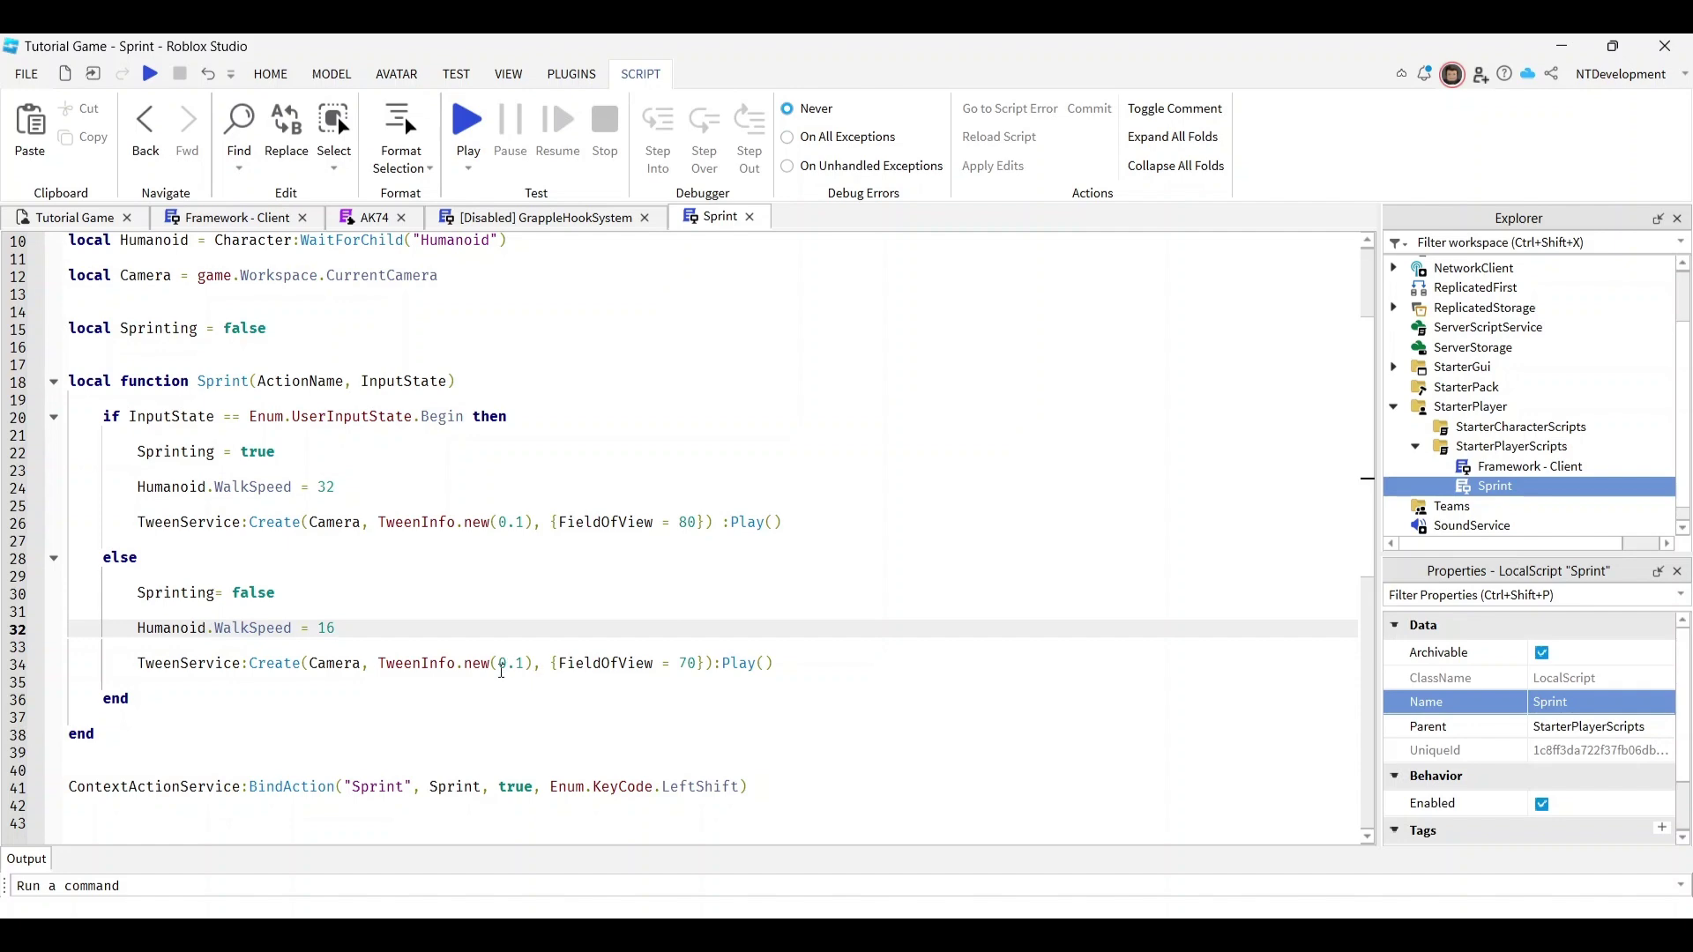
{"action": "scroll", "coordinate": [511, 359], "scroll_direction": "up", "scroll_amount": 3}
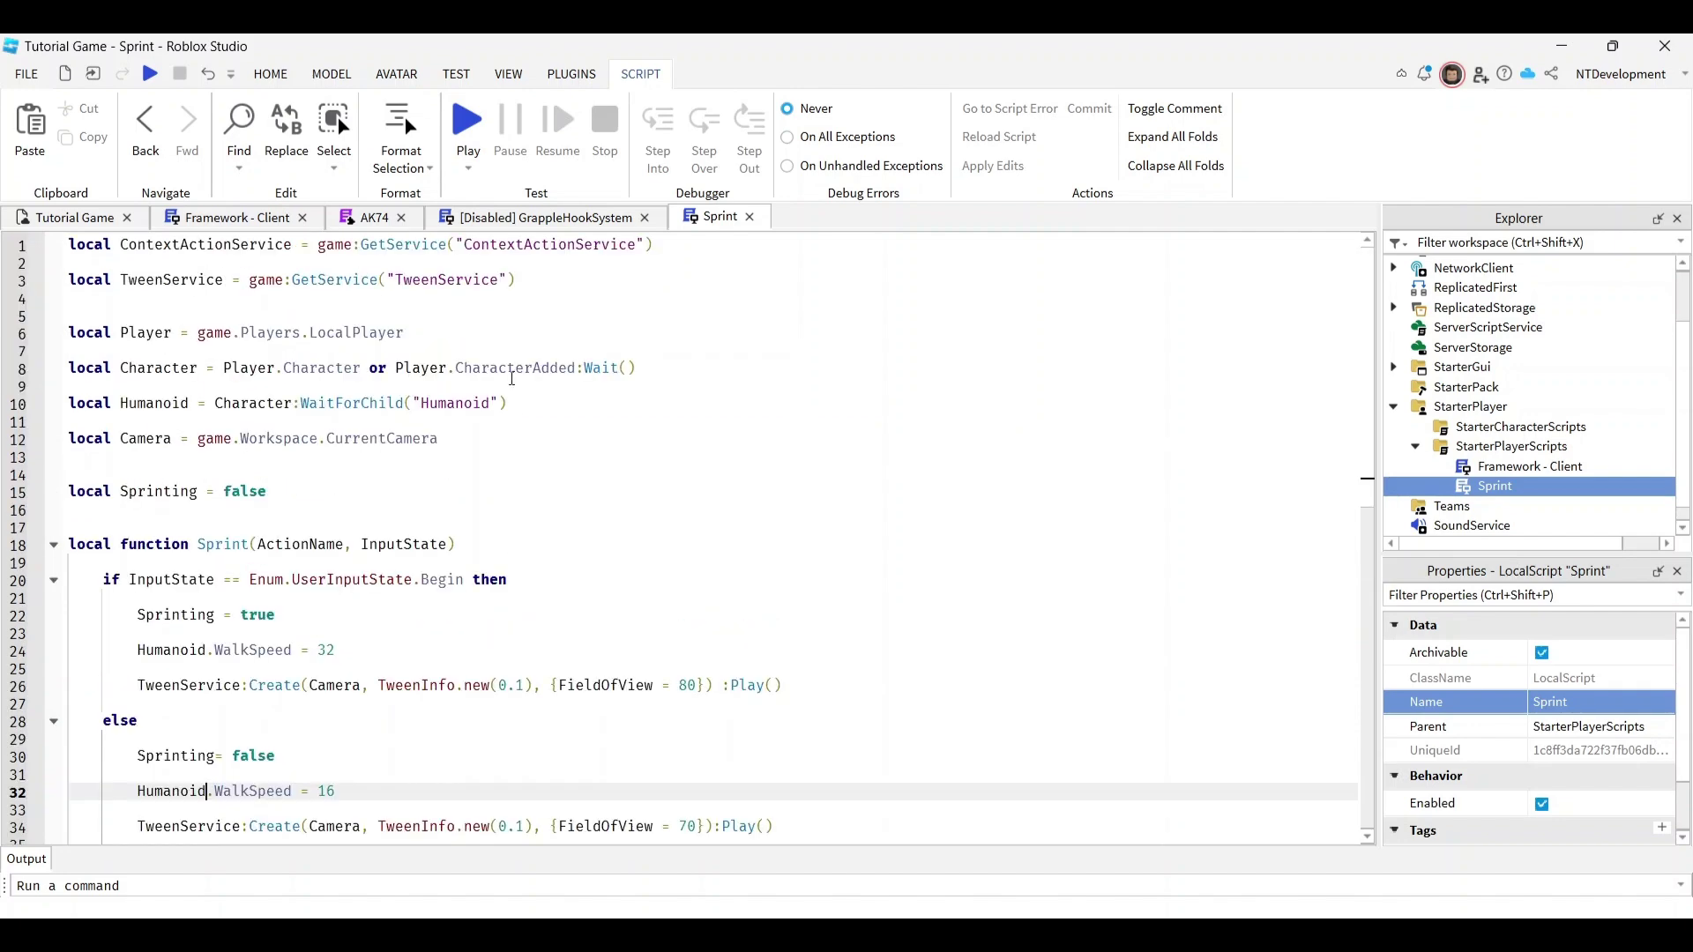
Playtest Tutorial Game, walking past the gun platforms and other character and briefly aiming.
{"action": "left_click", "coordinate": [469, 134]}
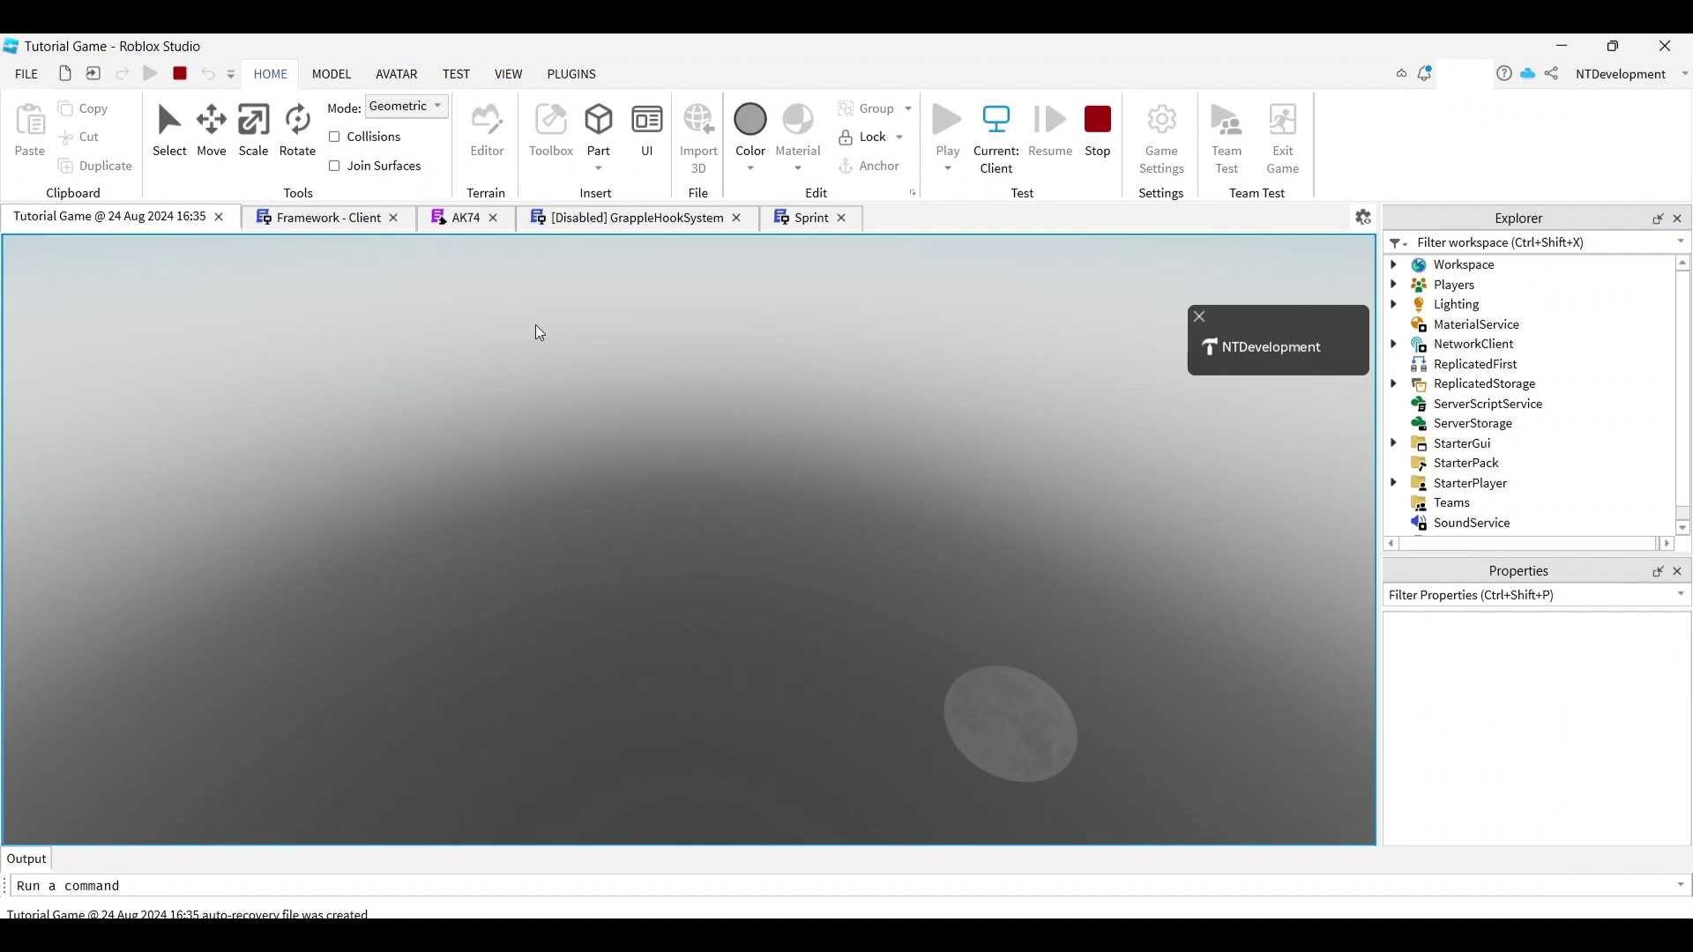
{"action": "scroll", "coordinate": [695, 472], "scroll_direction": "up", "scroll_amount": 5}
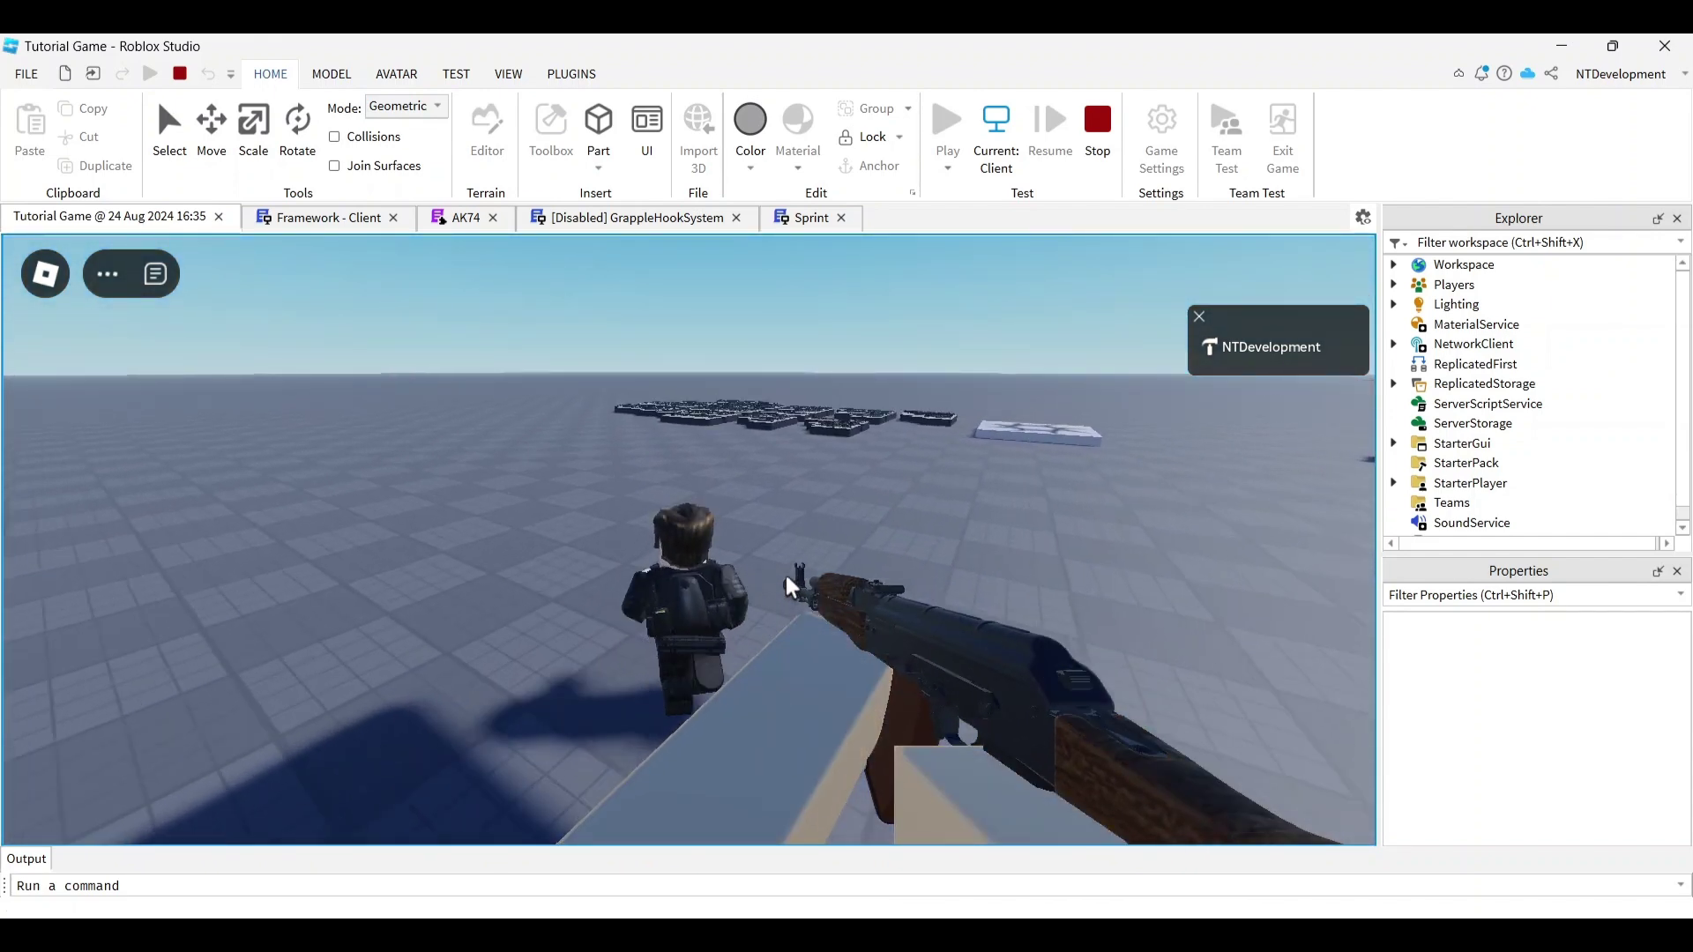
{"action": "key", "text": "w"}
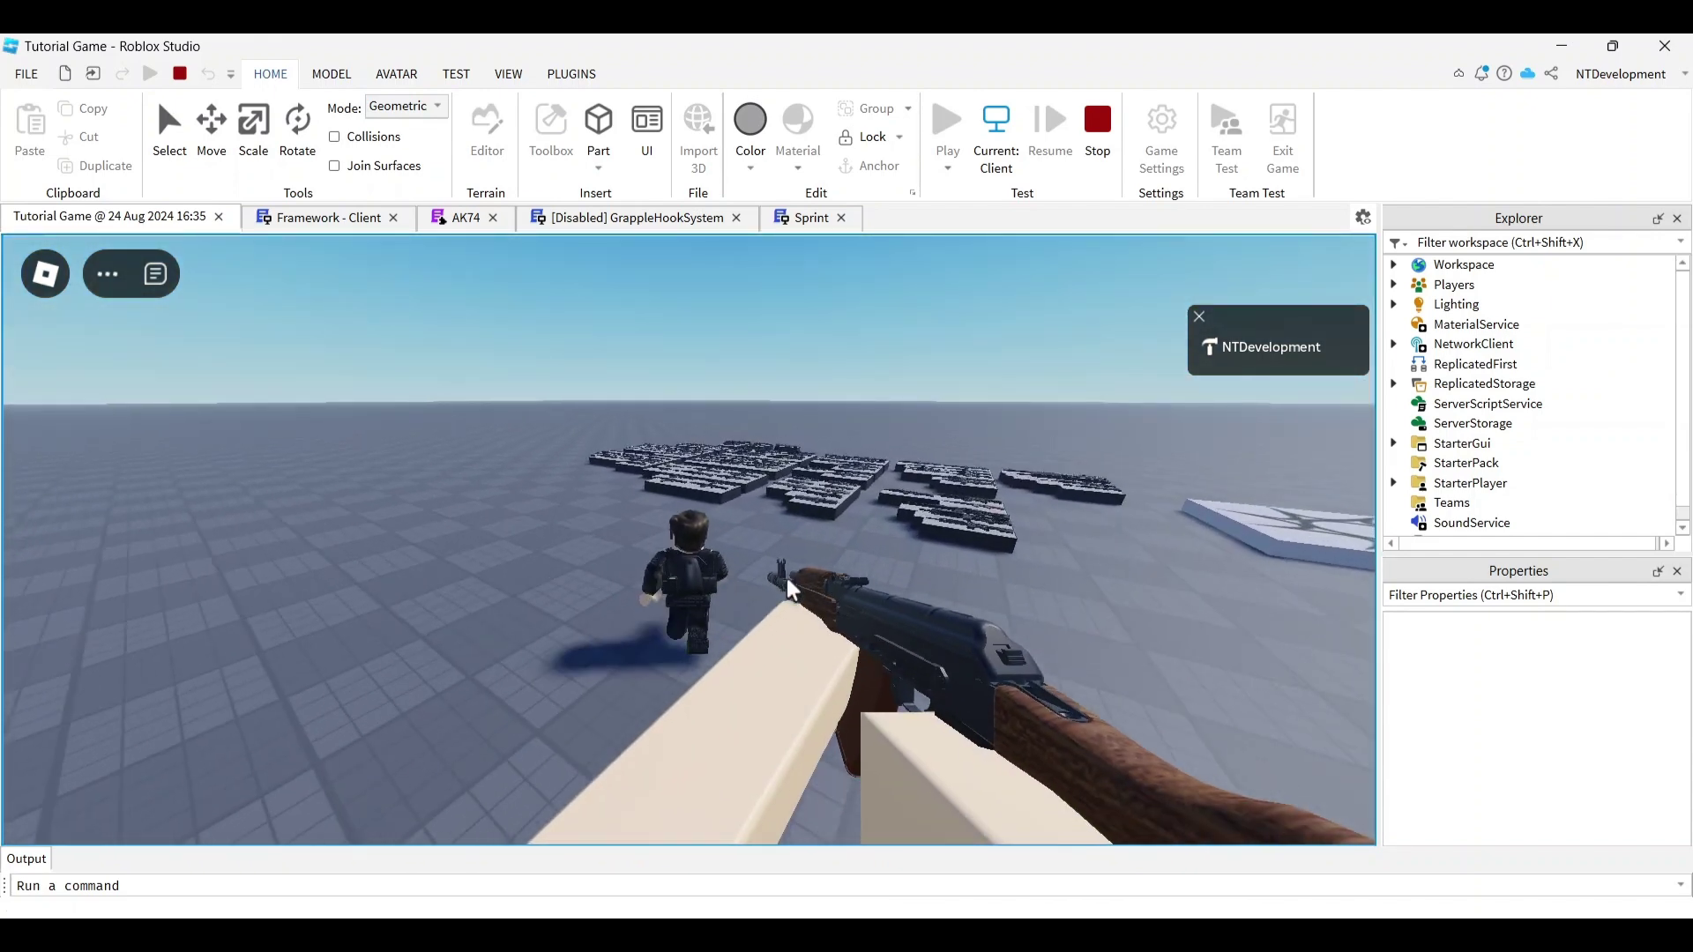
{"action": "key", "text": "w"}
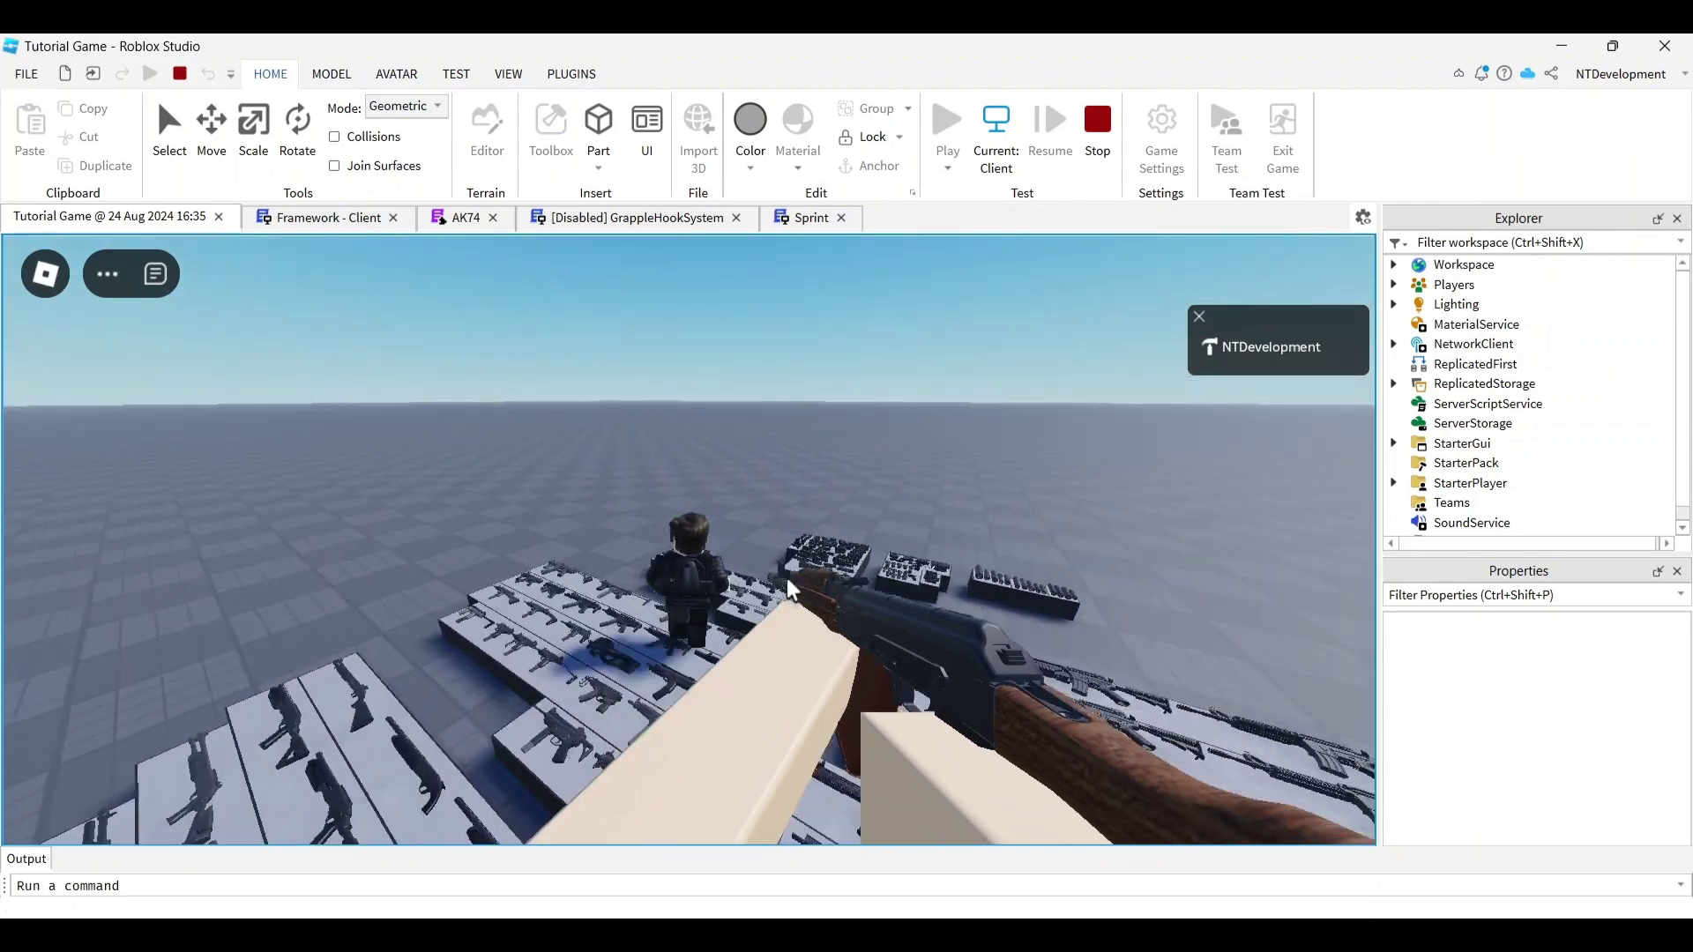
{"action": "key", "text": "w"}
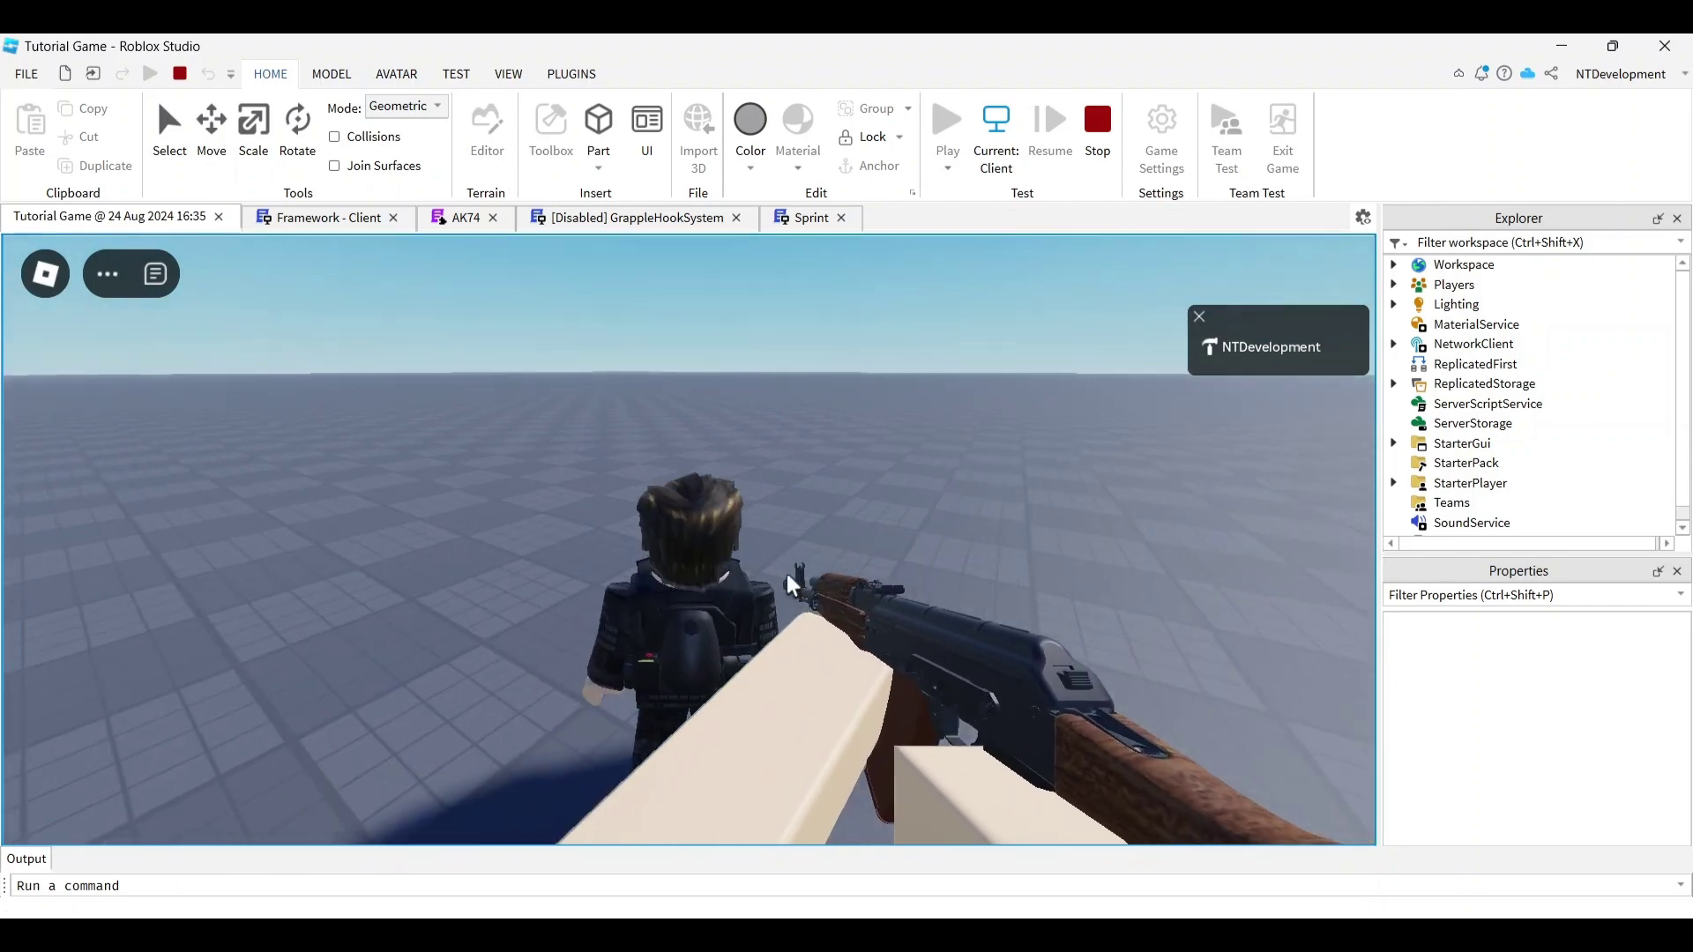
{"action": "right_click", "coordinate": [689, 551]}
{"action": "right_click", "coordinate": [688, 550]}
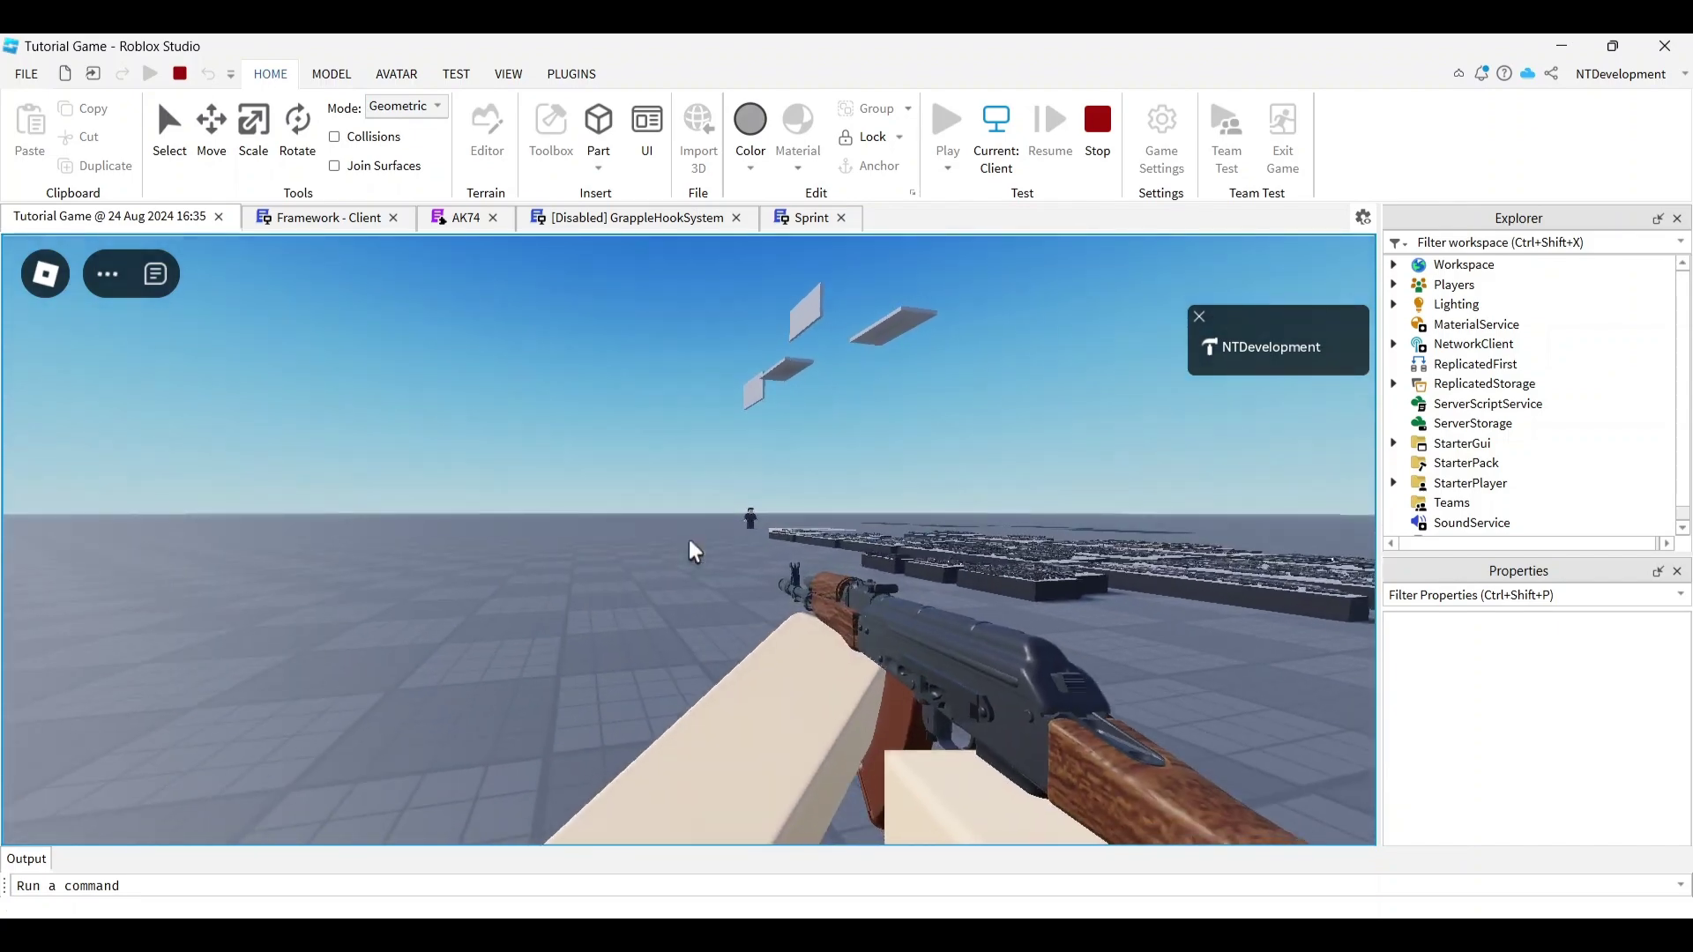
{"action": "key", "text": "w"}
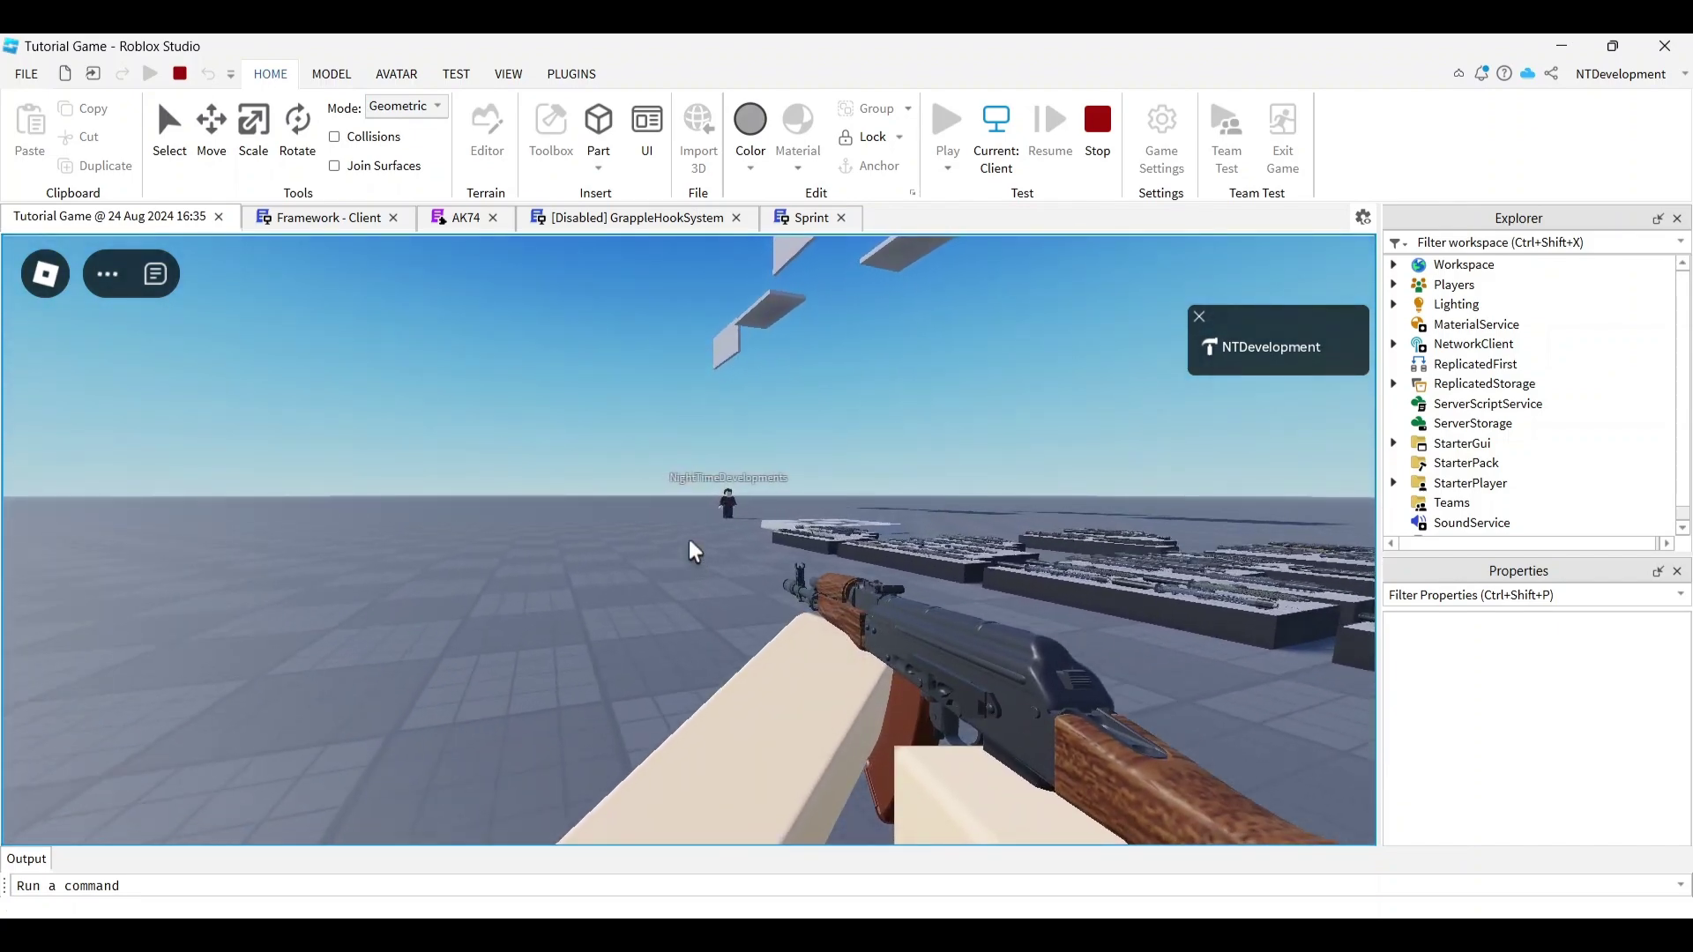
{"action": "key", "text": "w"}
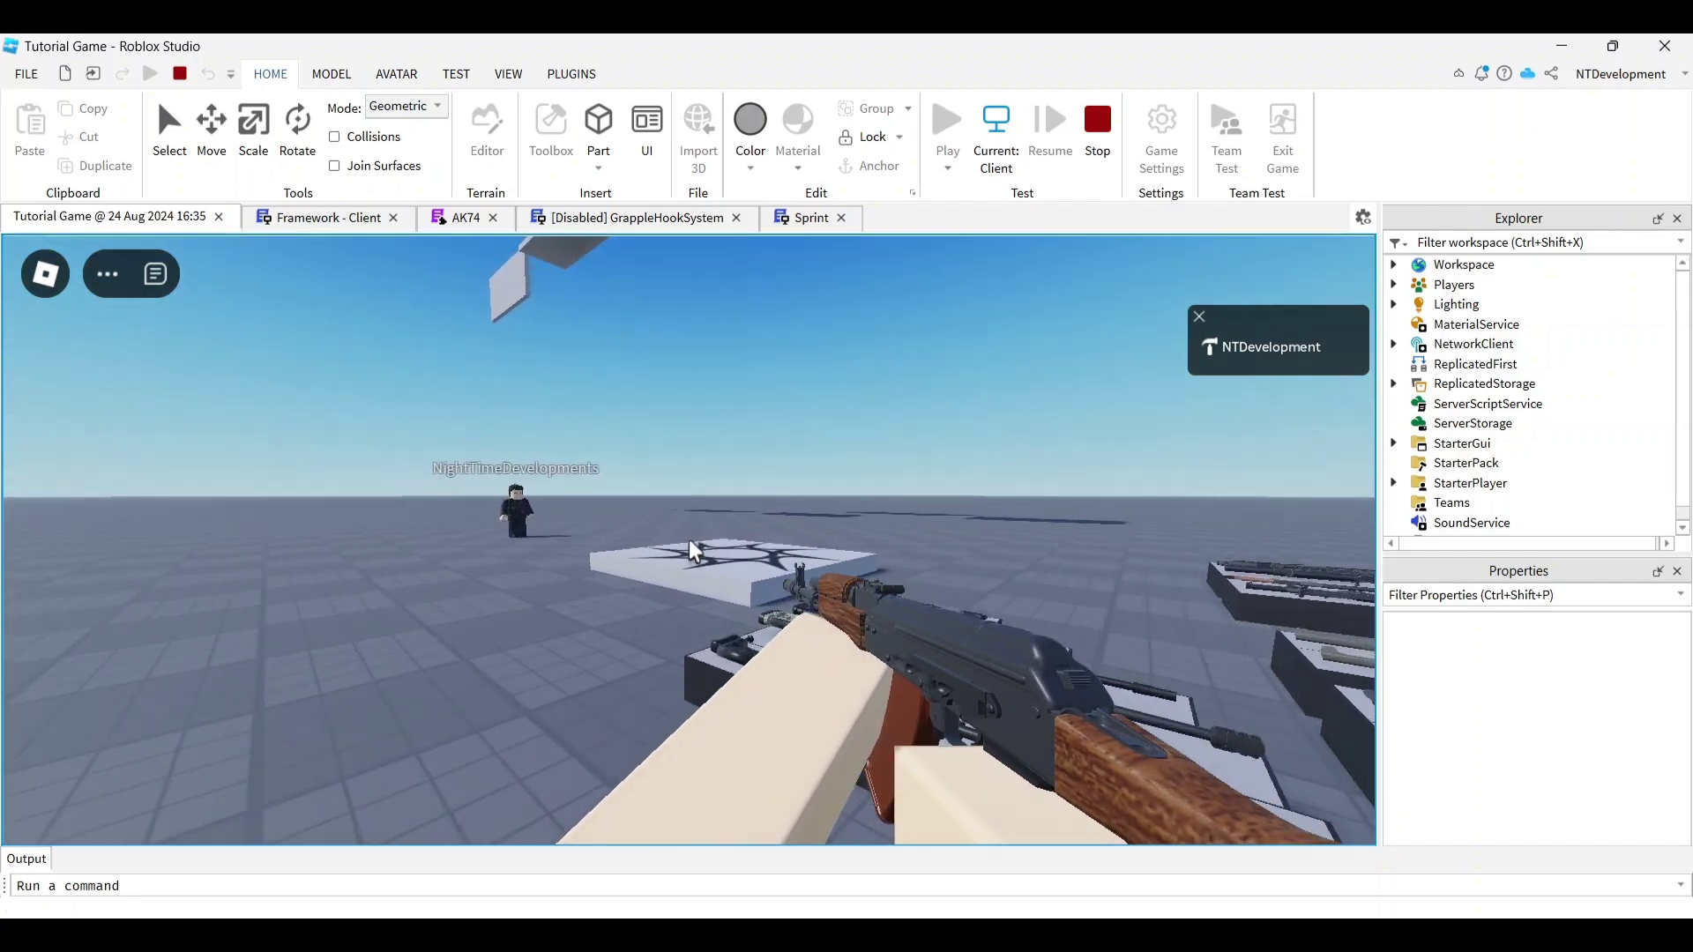
Sprint toward the two Rigs, then back away and approach again.
{"action": "key", "text": "w"}
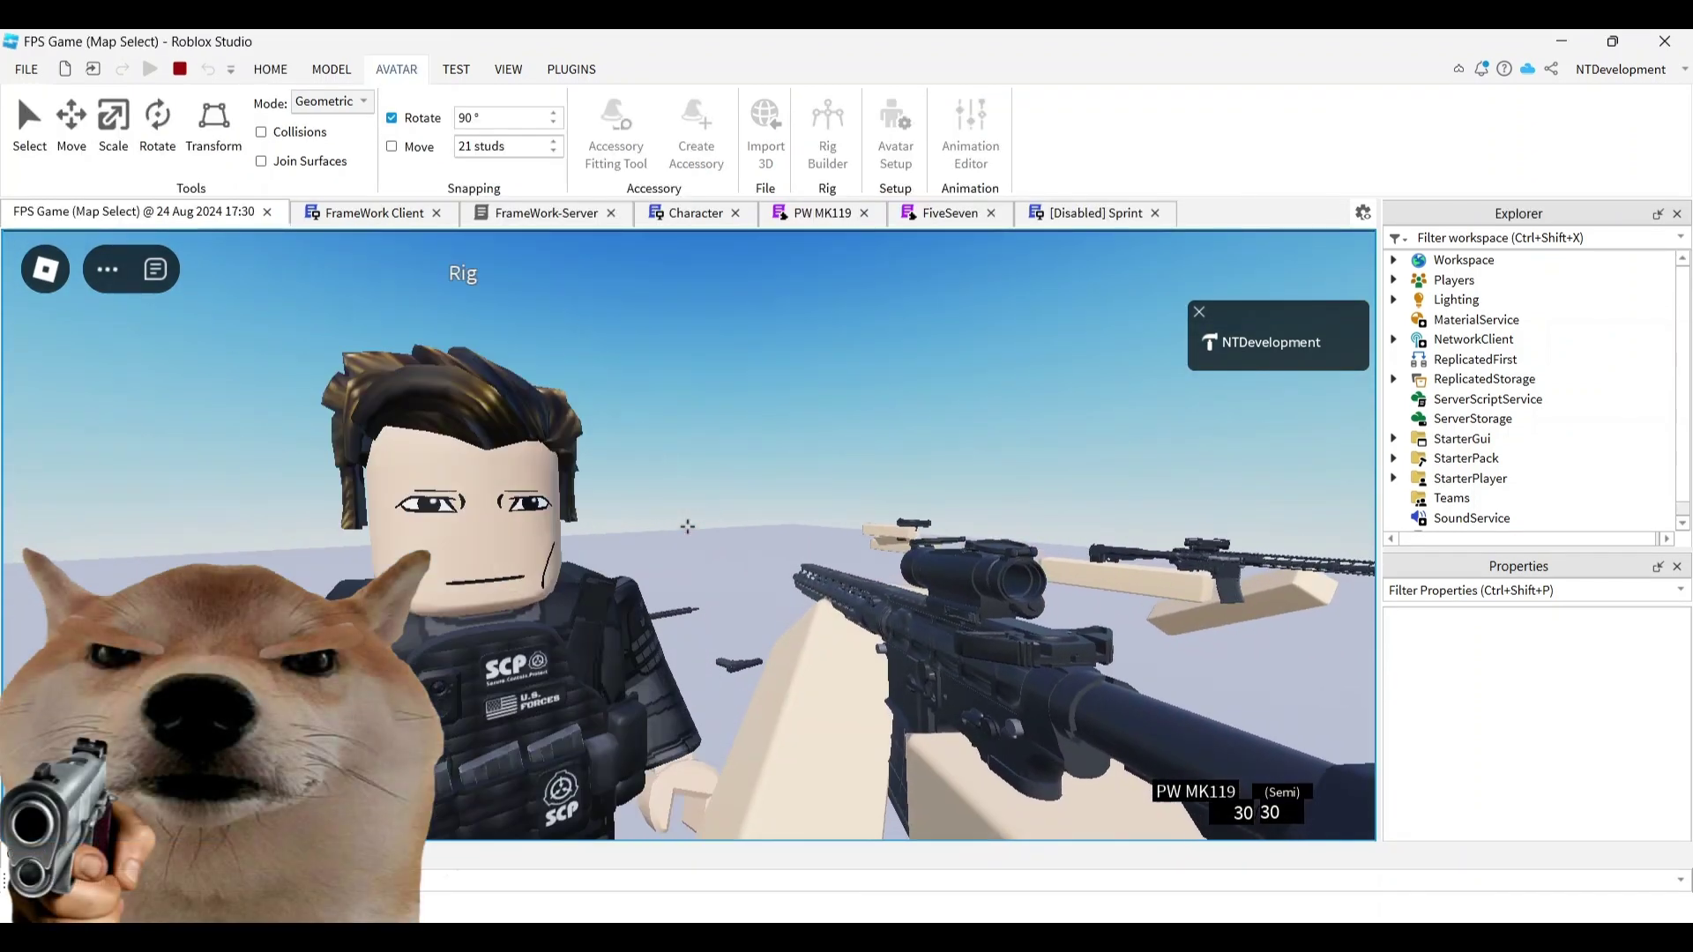
{"action": "key", "text": "w"}
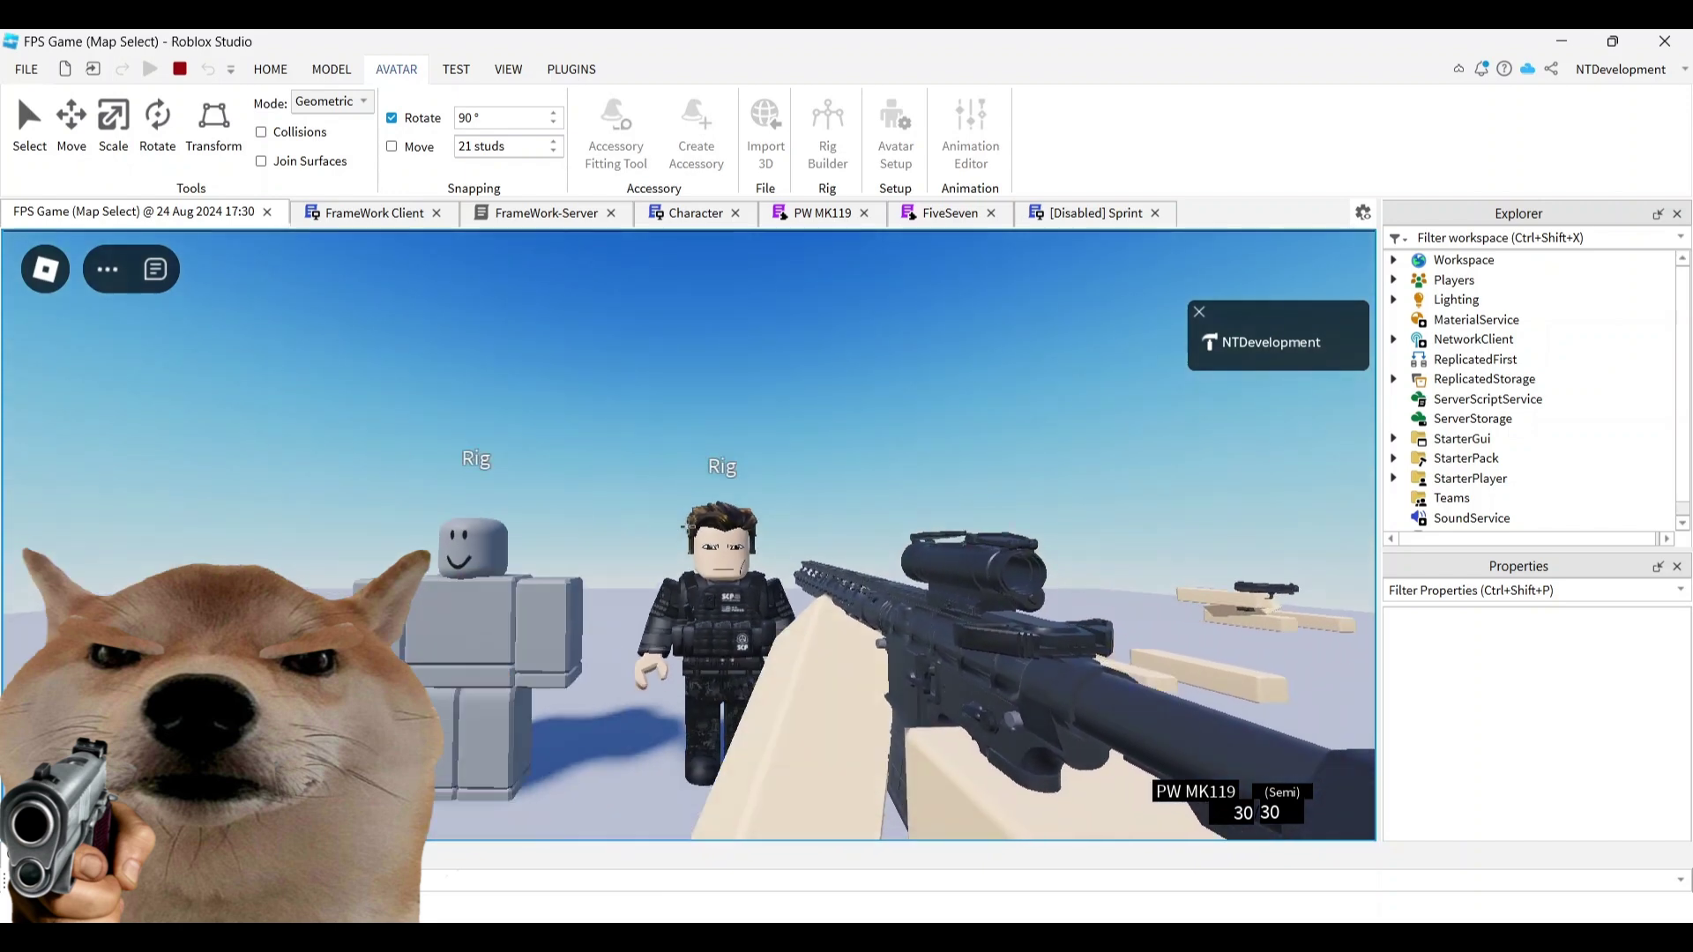
{"action": "key", "text": "s"}
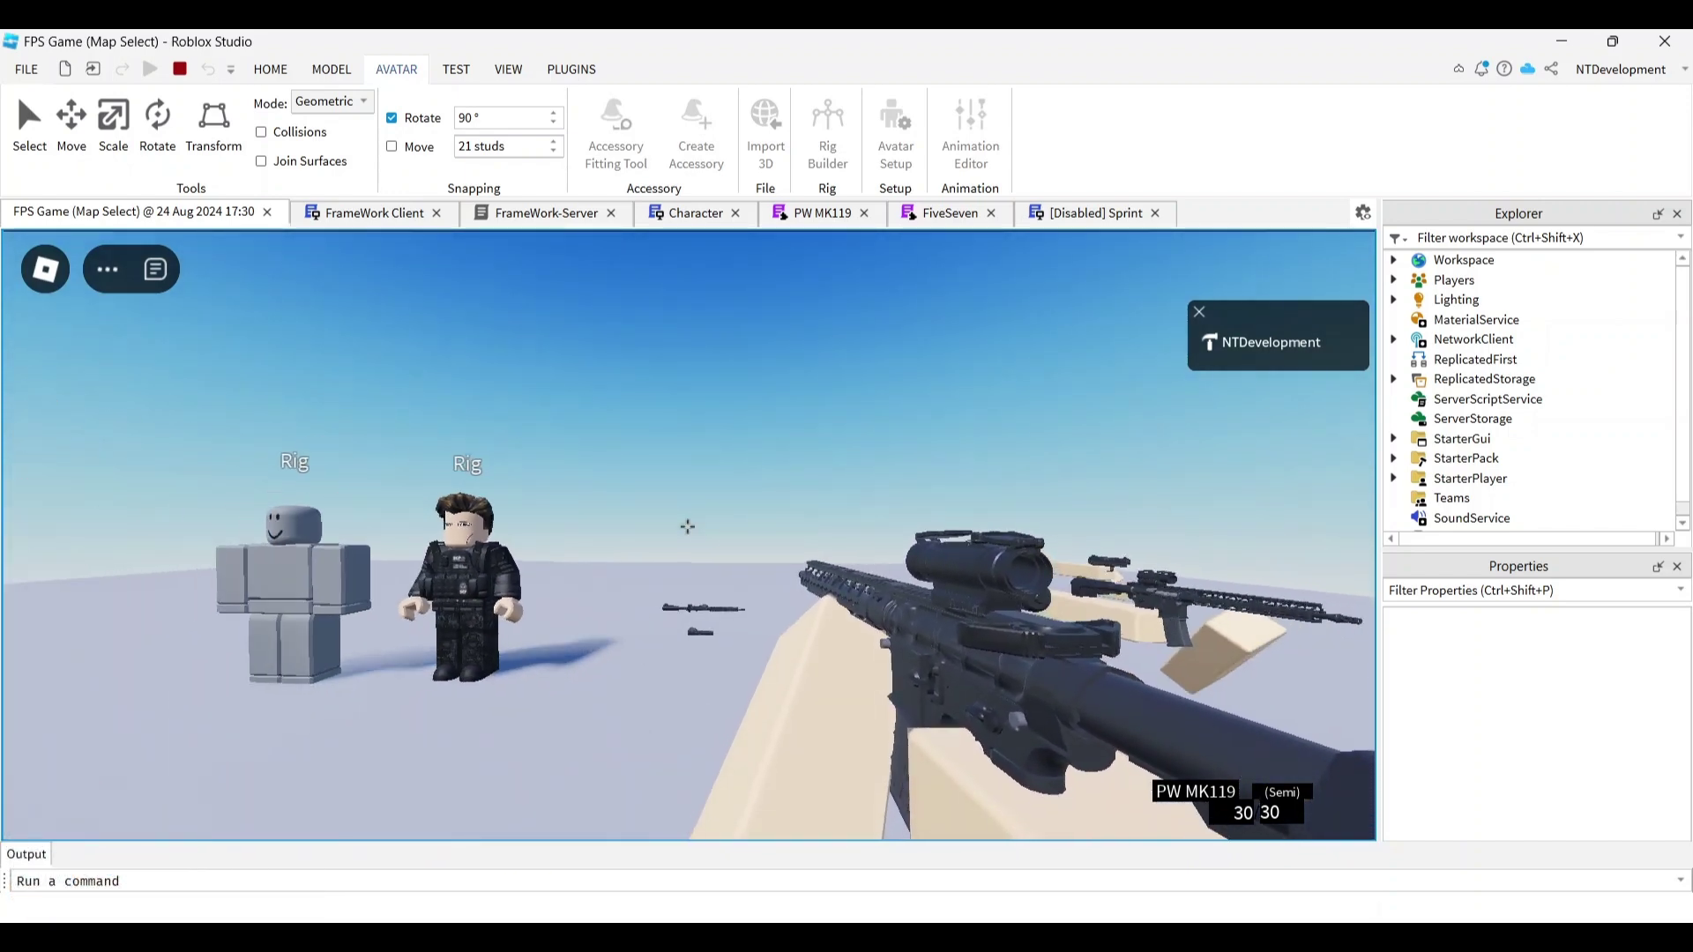
{"action": "key", "text": "w"}
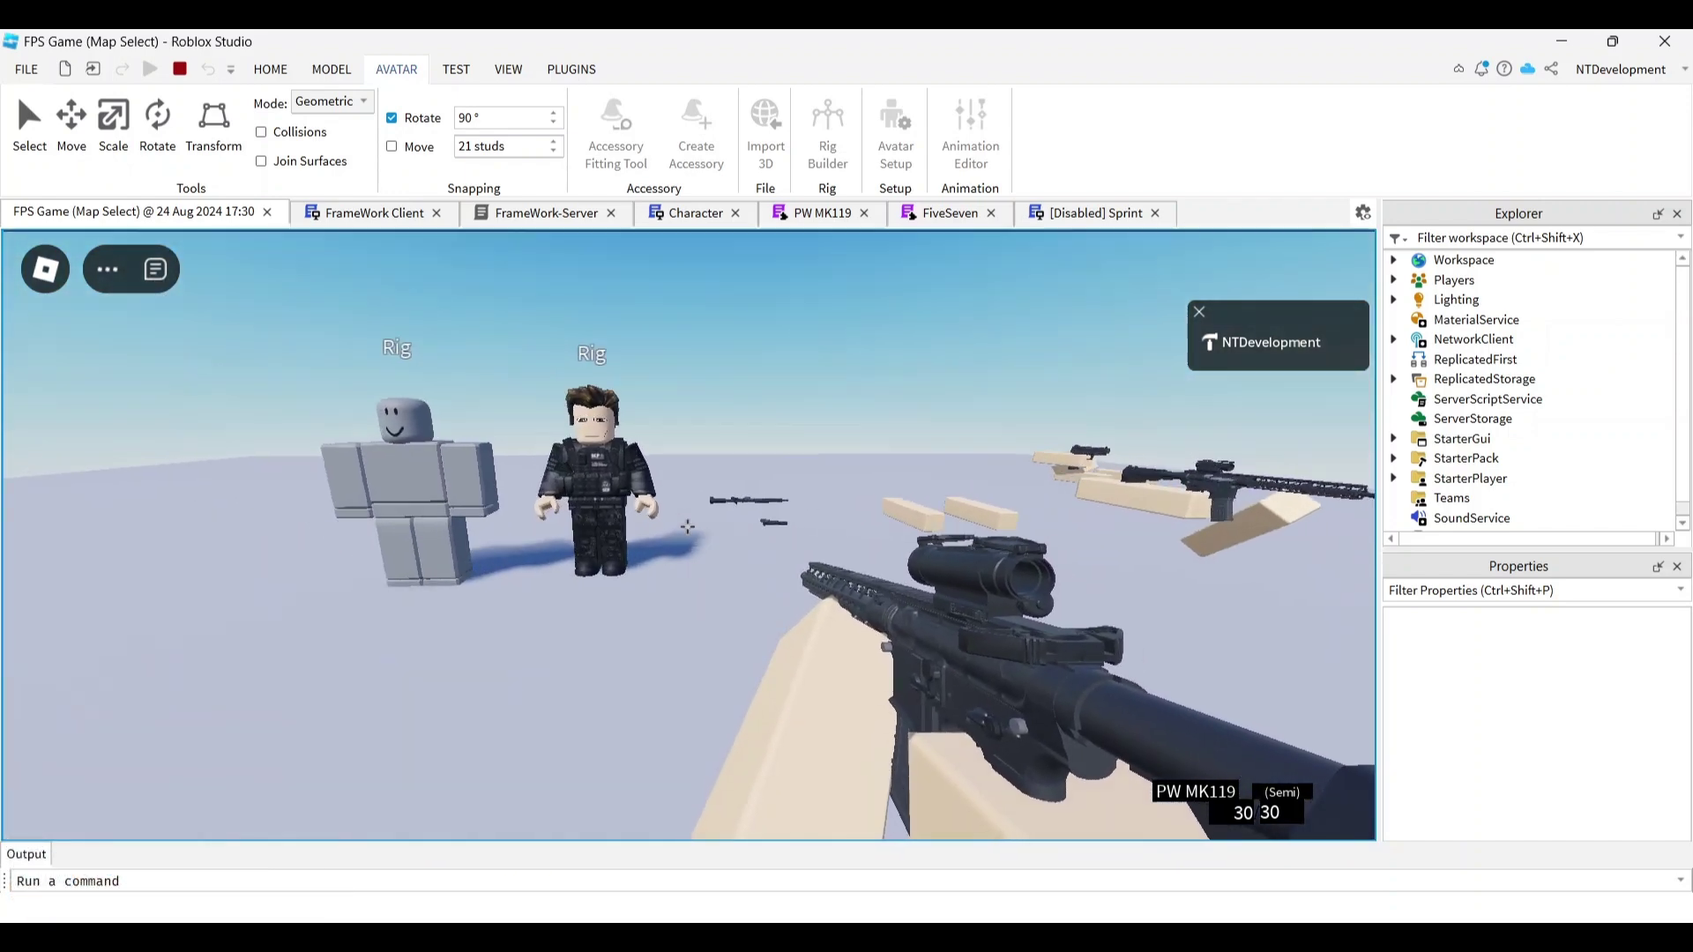
{"action": "key", "text": "s"}
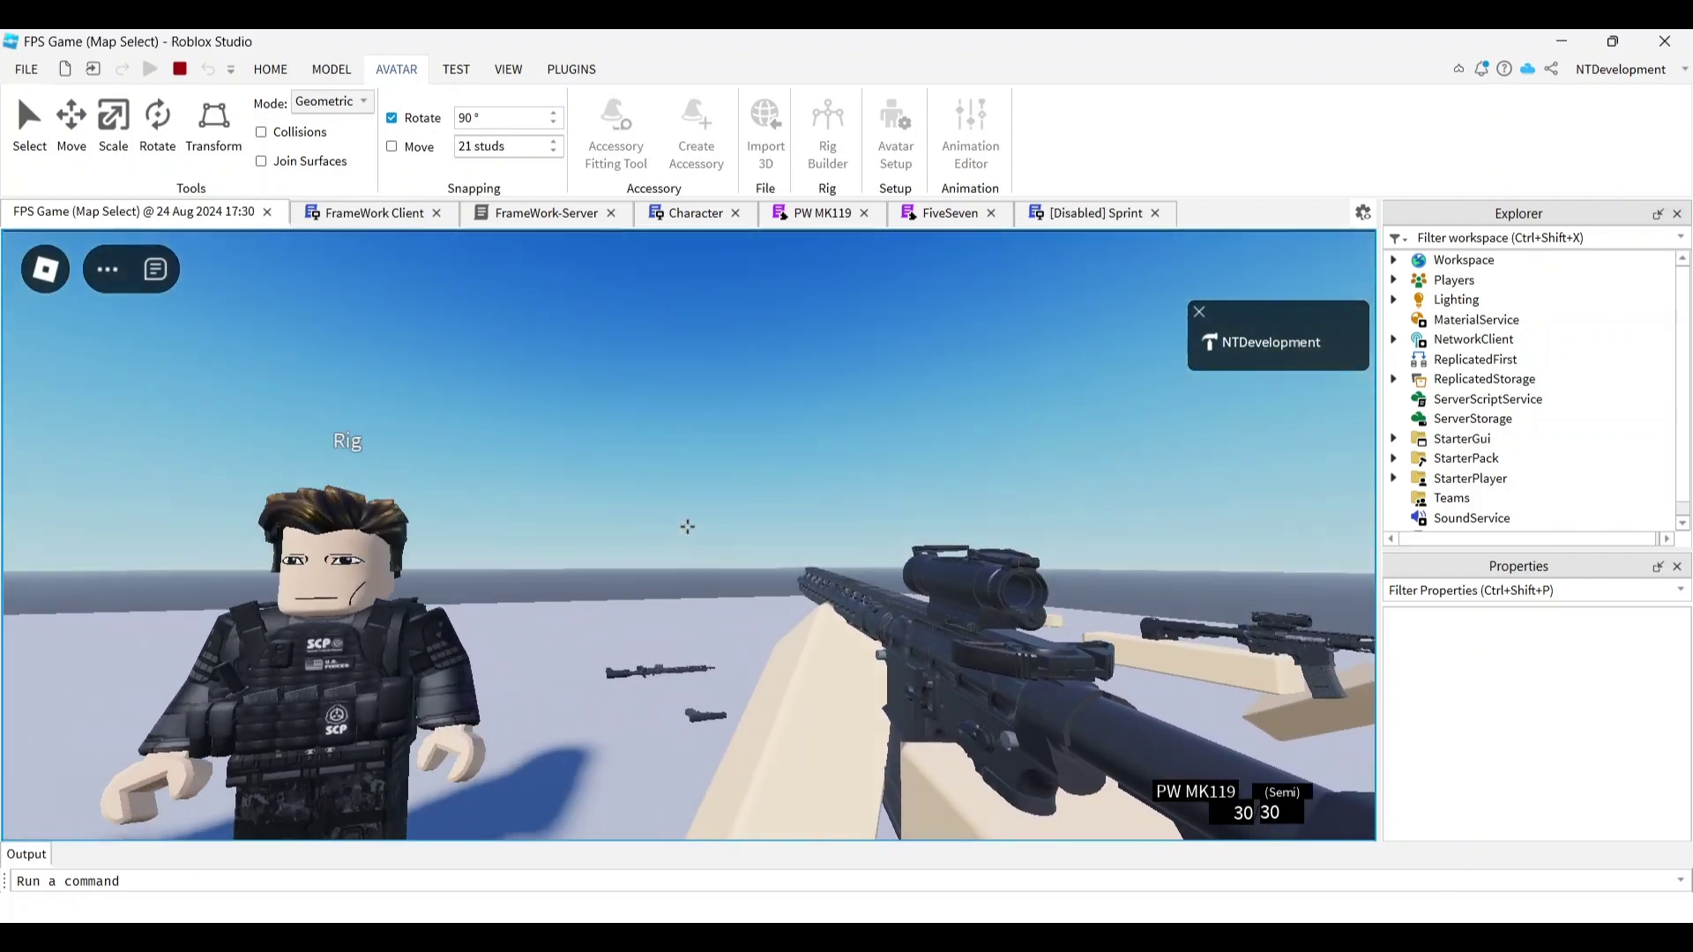
Fire the PW MK119 rifle repeatedly at the Rigs until the ammo reads 15.
{"action": "left_click", "coordinate": [687, 527]}
{"action": "left_click", "coordinate": [687, 526]}
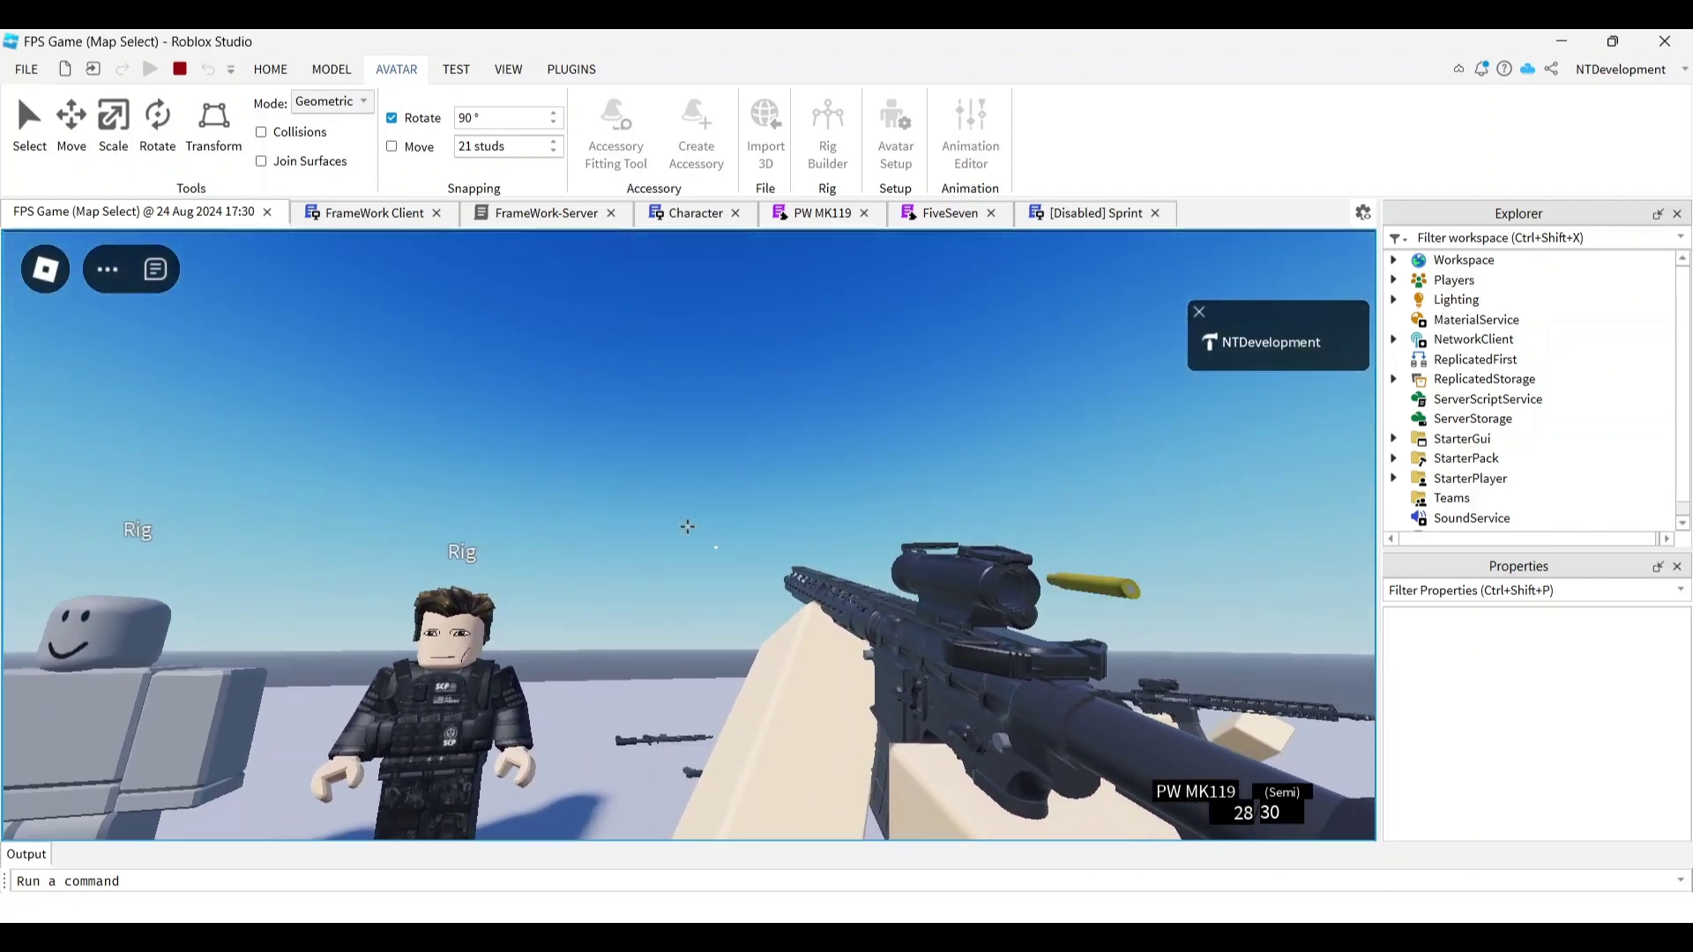
{"action": "left_click", "coordinate": [686, 527]}
{"action": "key", "text": "s"}
{"action": "double_click", "coordinate": [689, 535]}
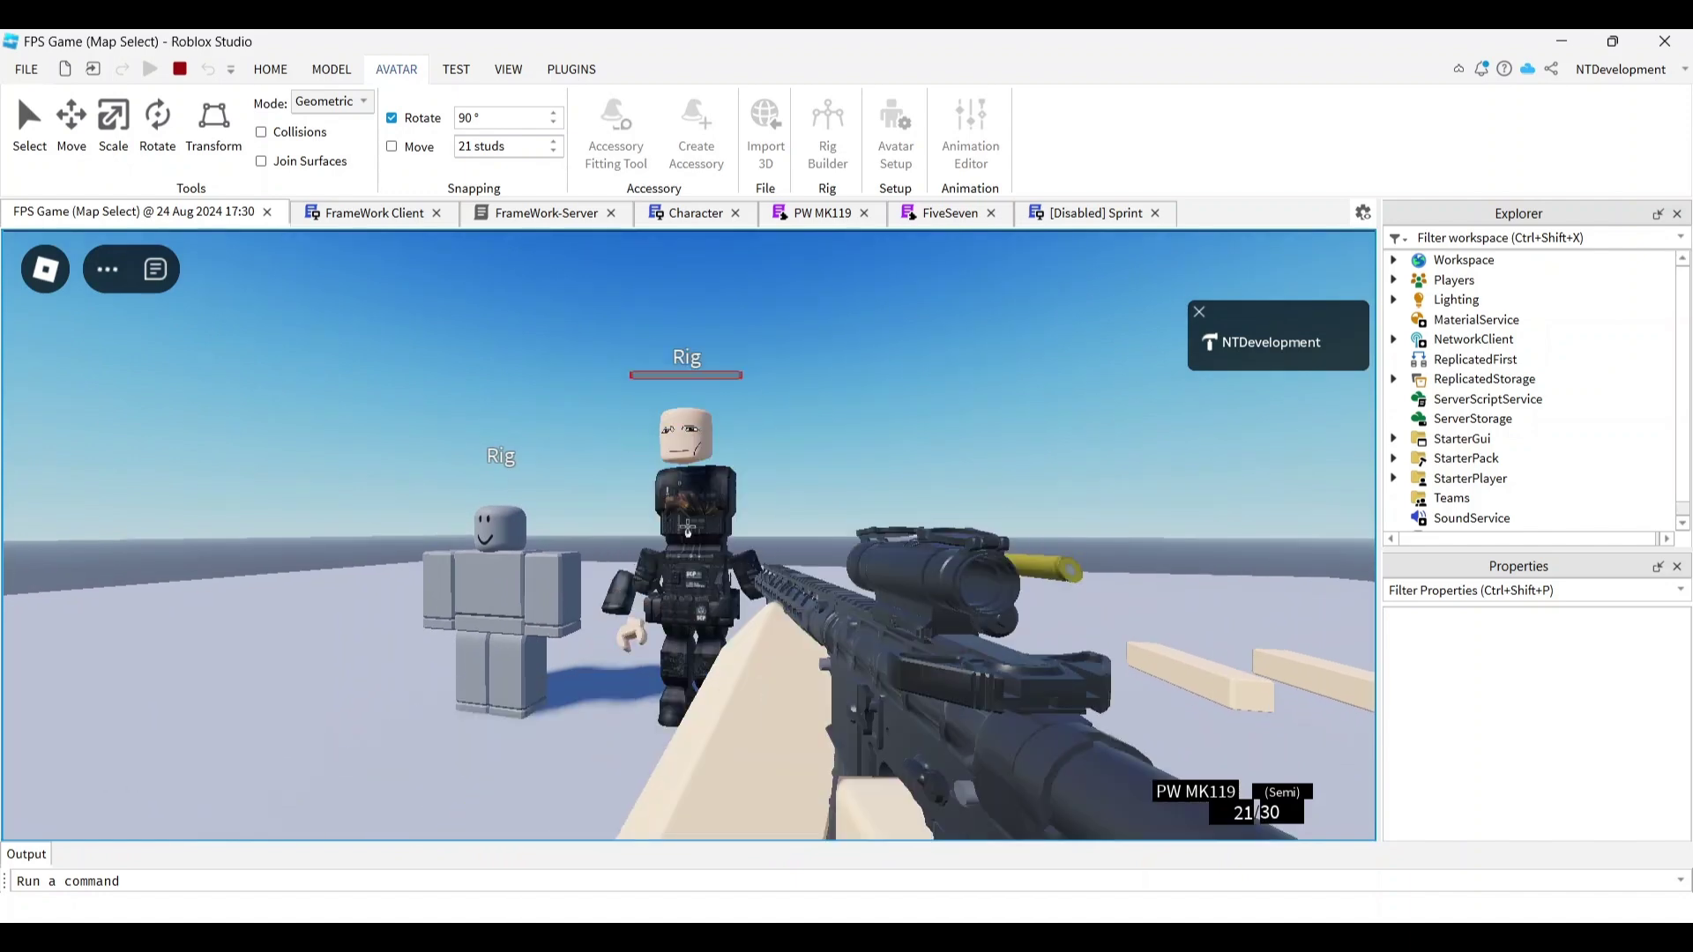
{"action": "double_click", "coordinate": [689, 535]}
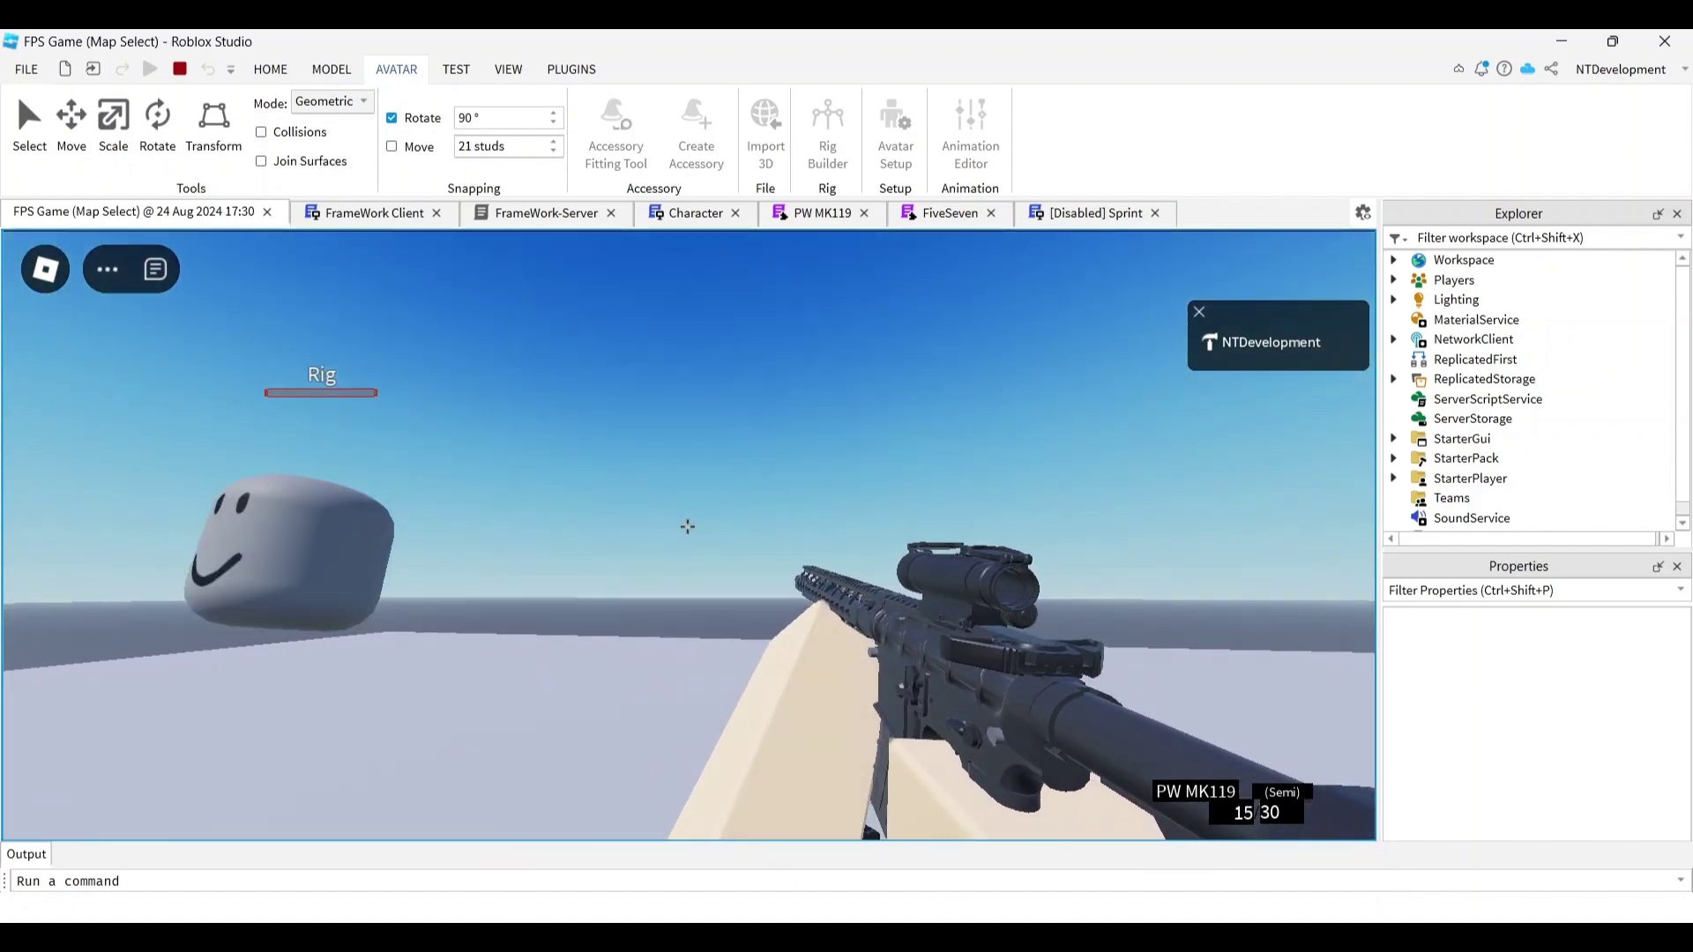